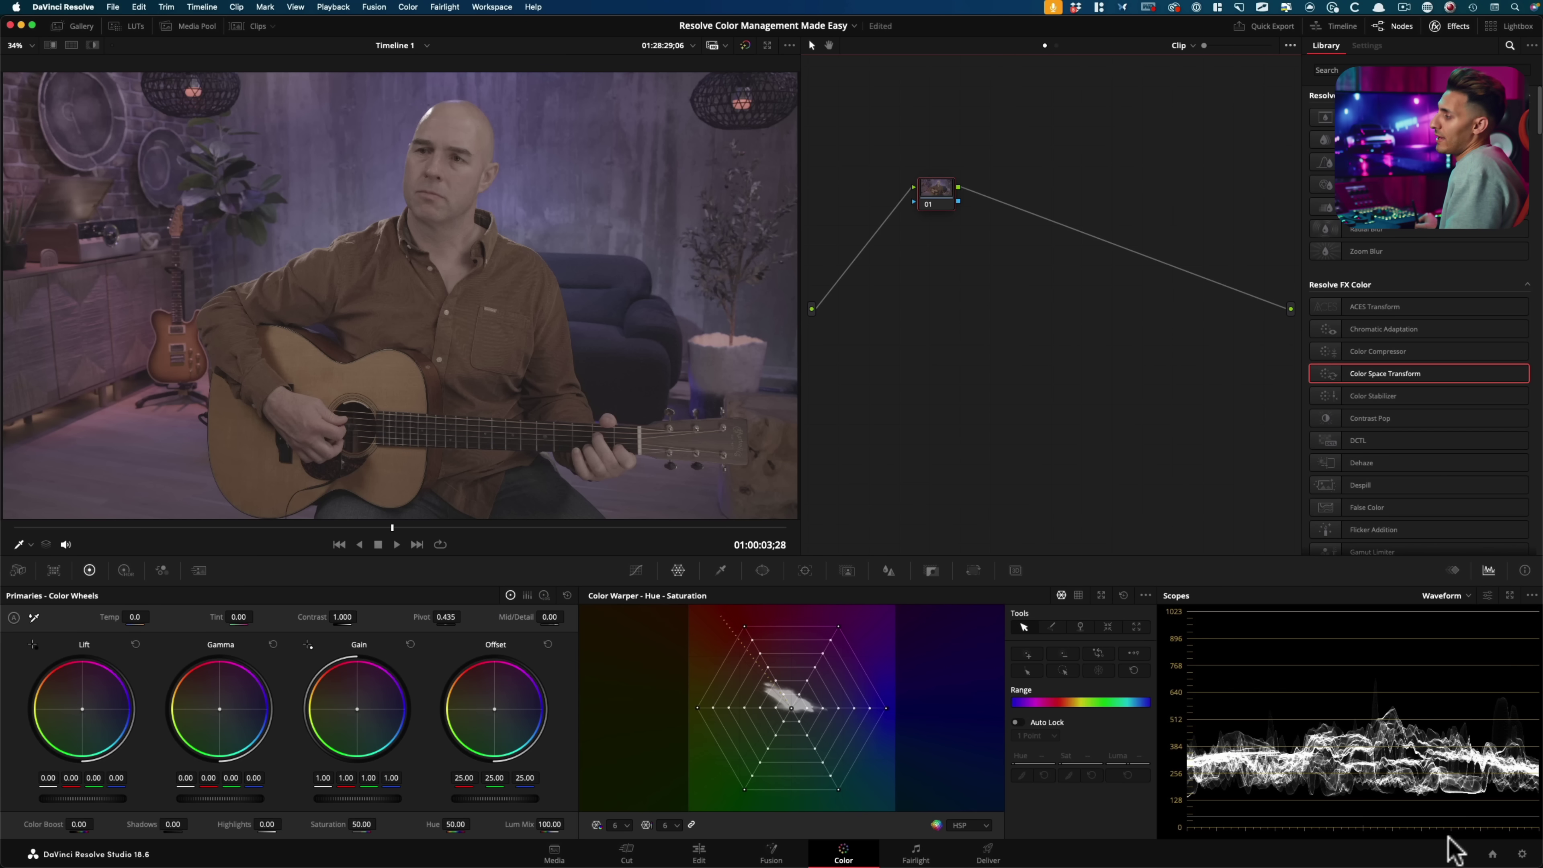
In the project's color management settings, set timeline color space to Rec.2020 ST2084 1000 nits and output to Blackmagic Design 4.6K Video Gen 3, and save
left_click(1523, 855)
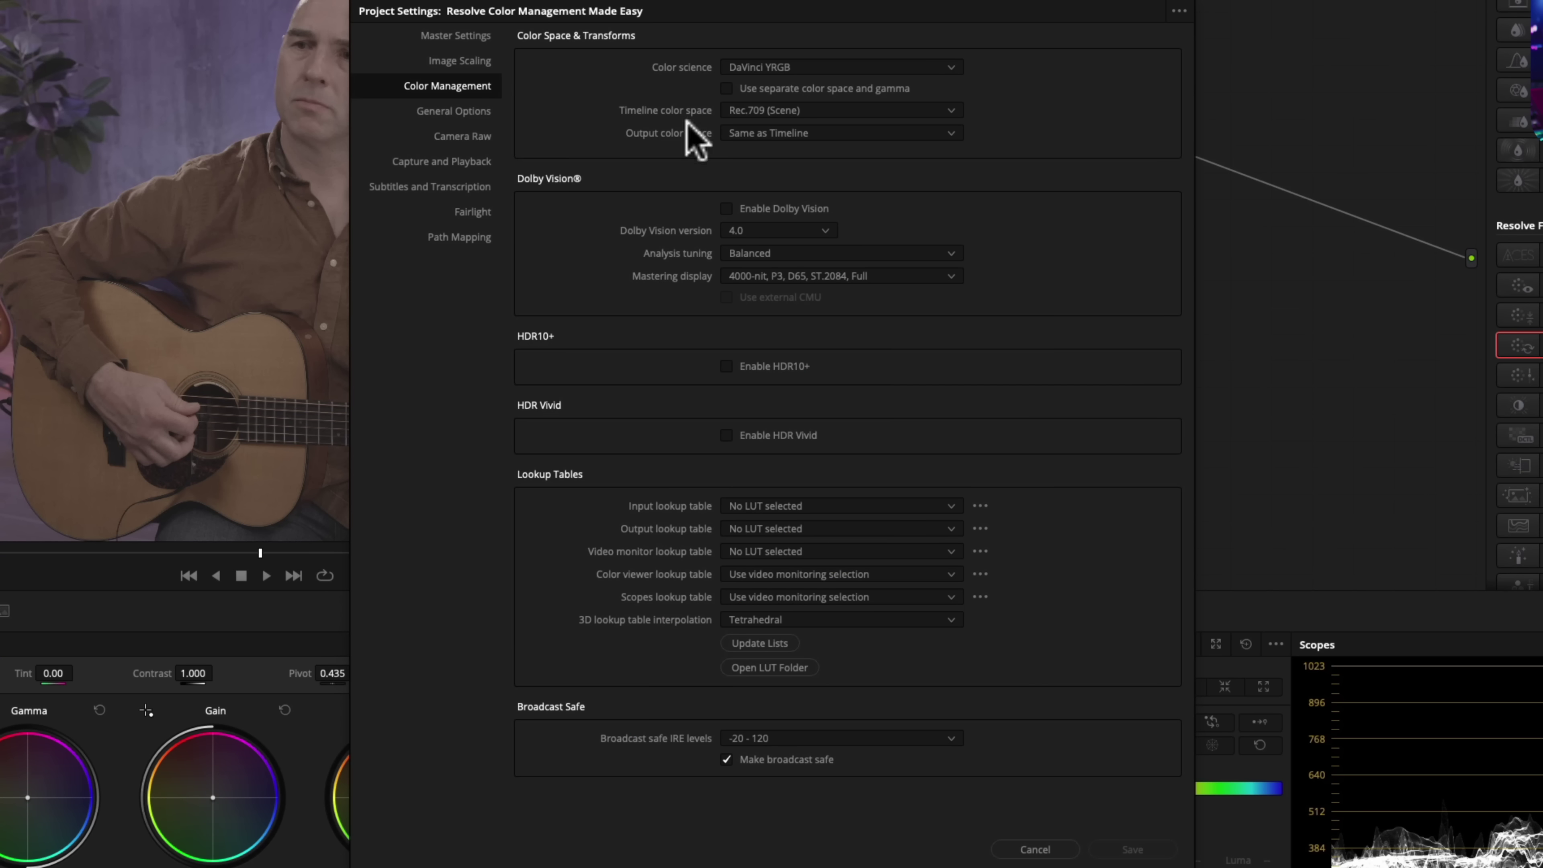
left_click(869, 110)
left_click(866, 285)
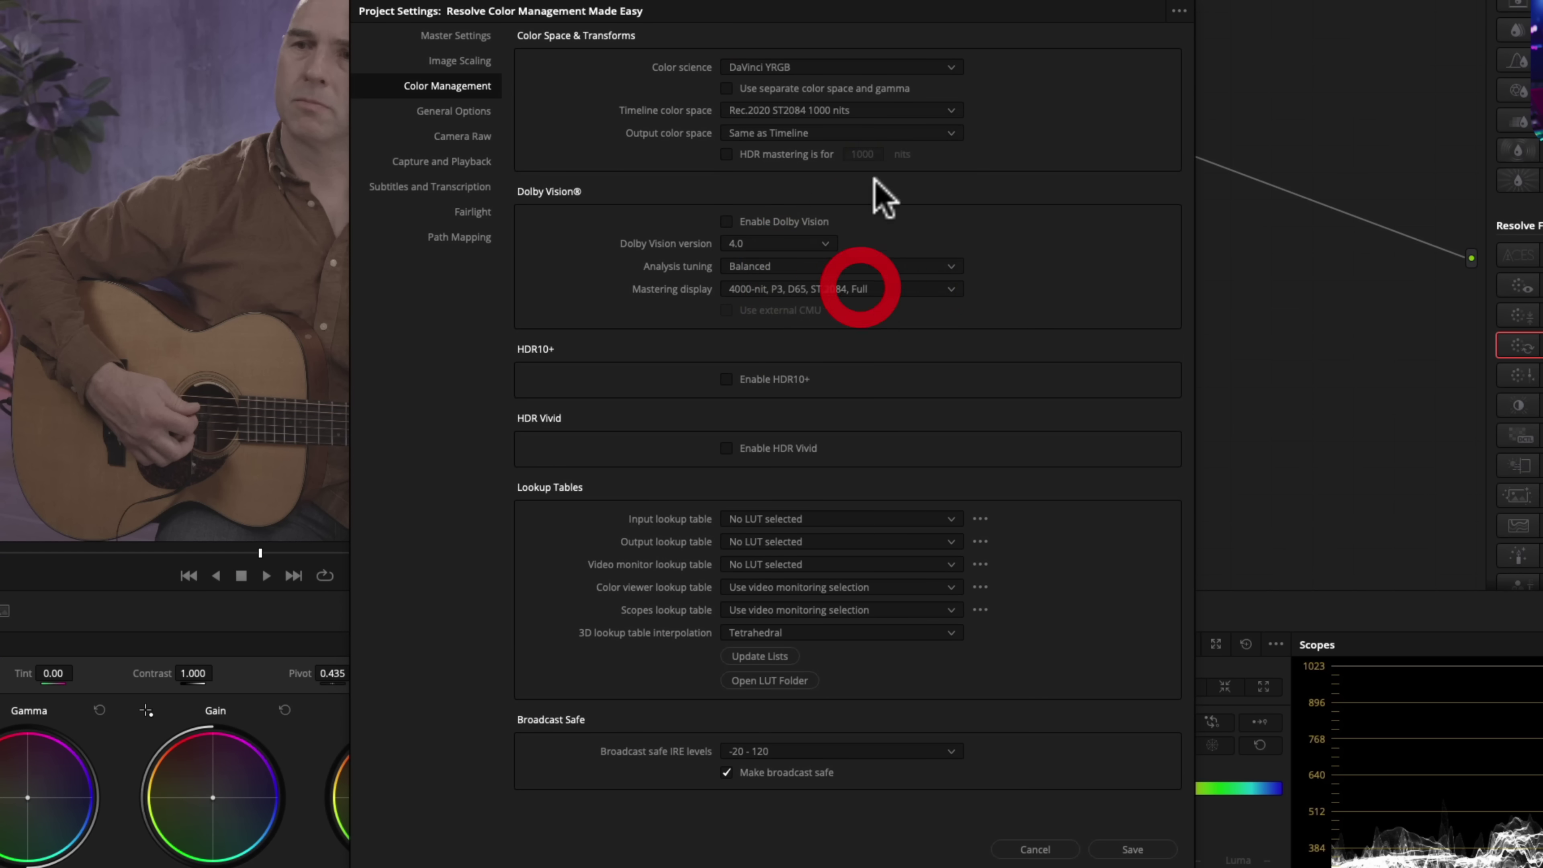
left_click(869, 134)
scroll(881, 317, "down", 5)
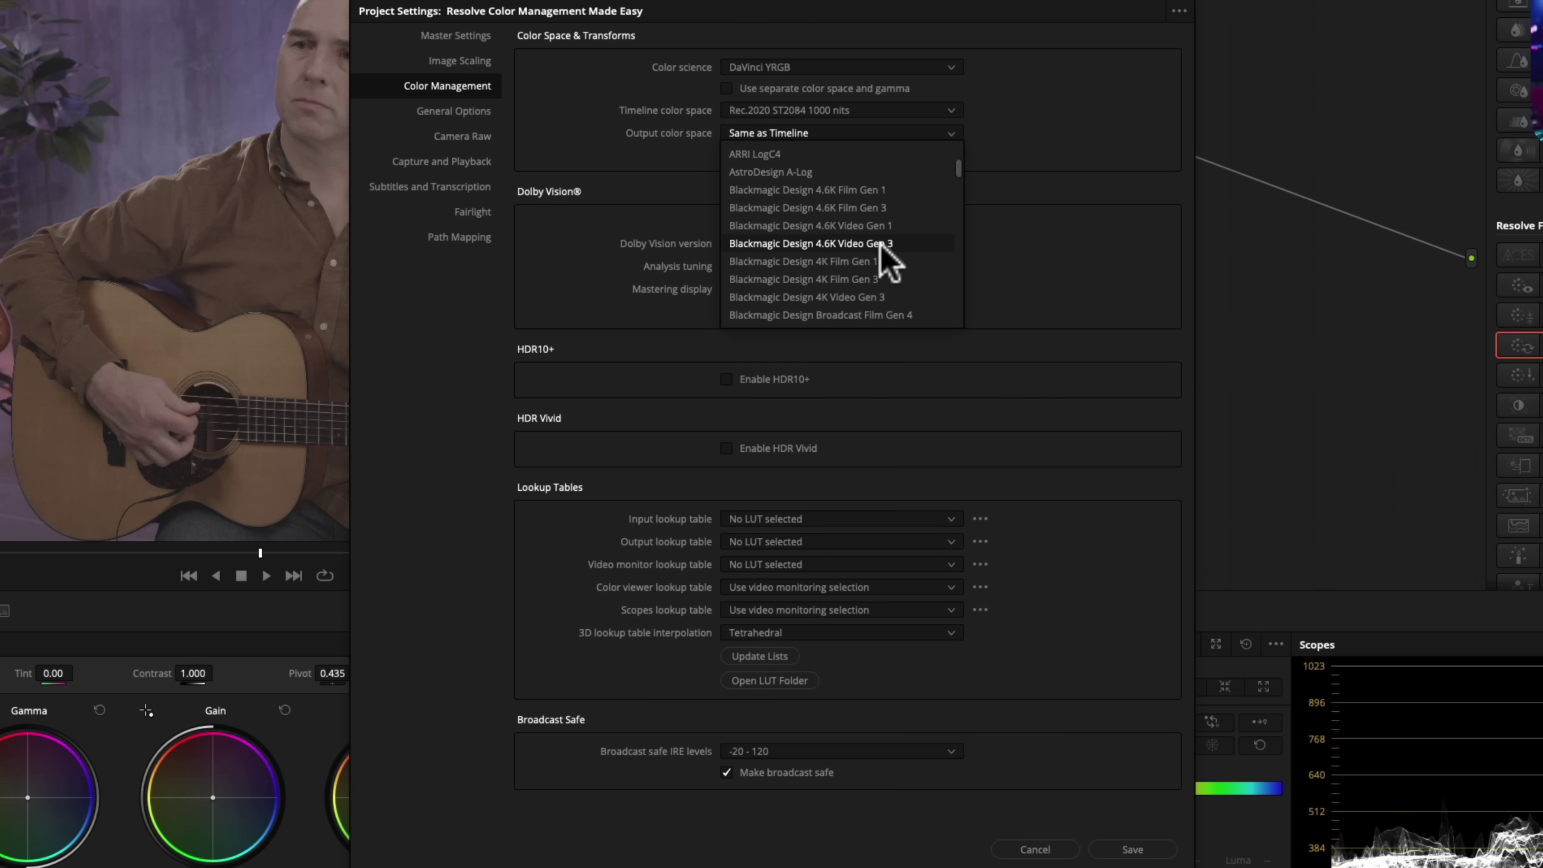
left_click(875, 250)
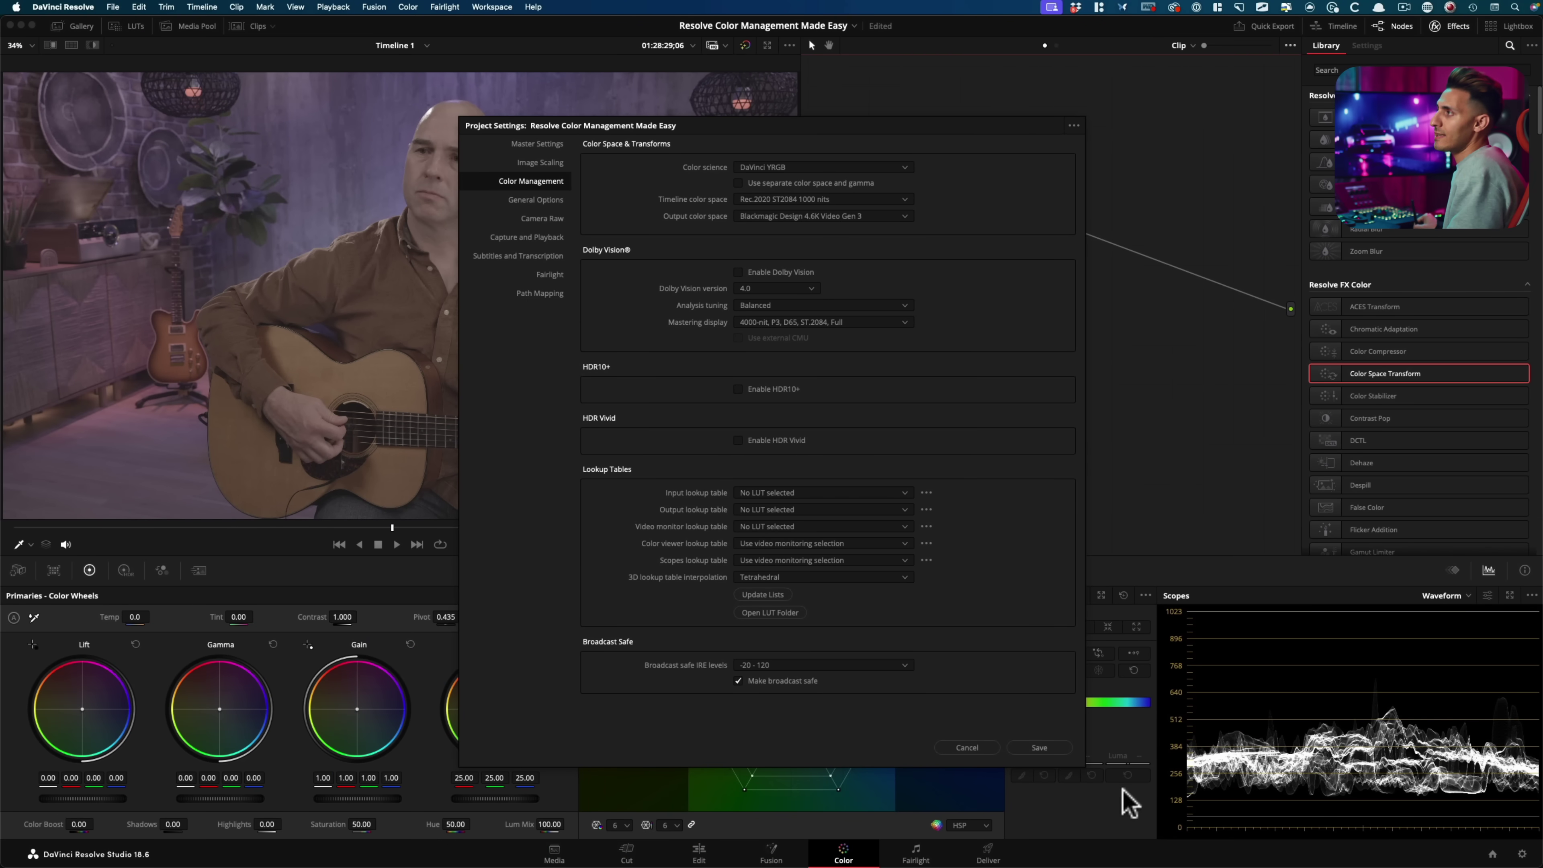
left_click(1039, 747)
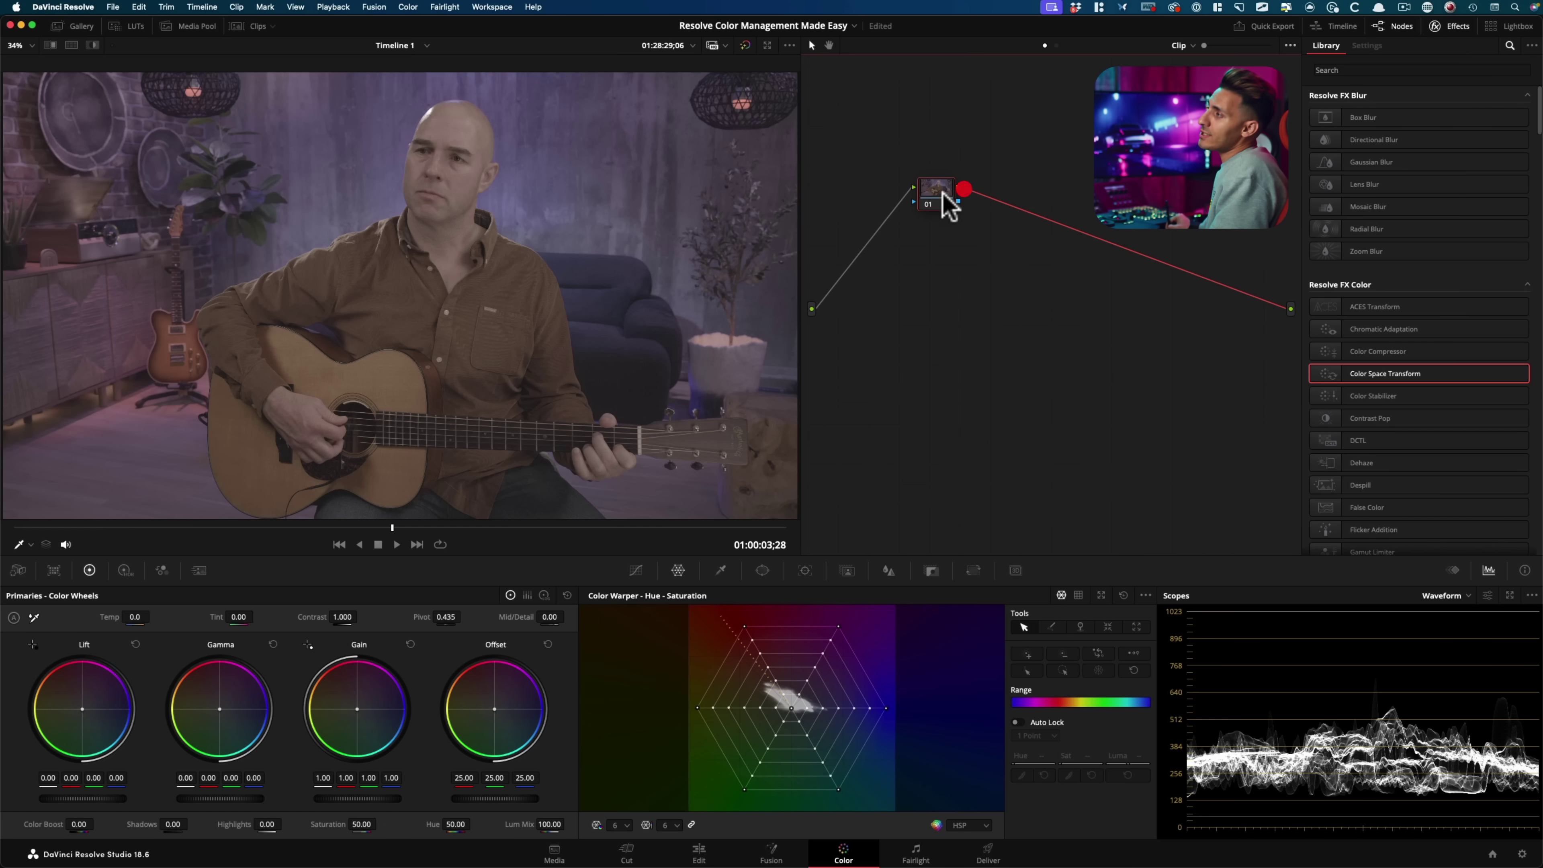
Reposition node 01 level with the source and output points and apply a Color Space Transform effect to it
left_click_drag(933, 198, 880, 313)
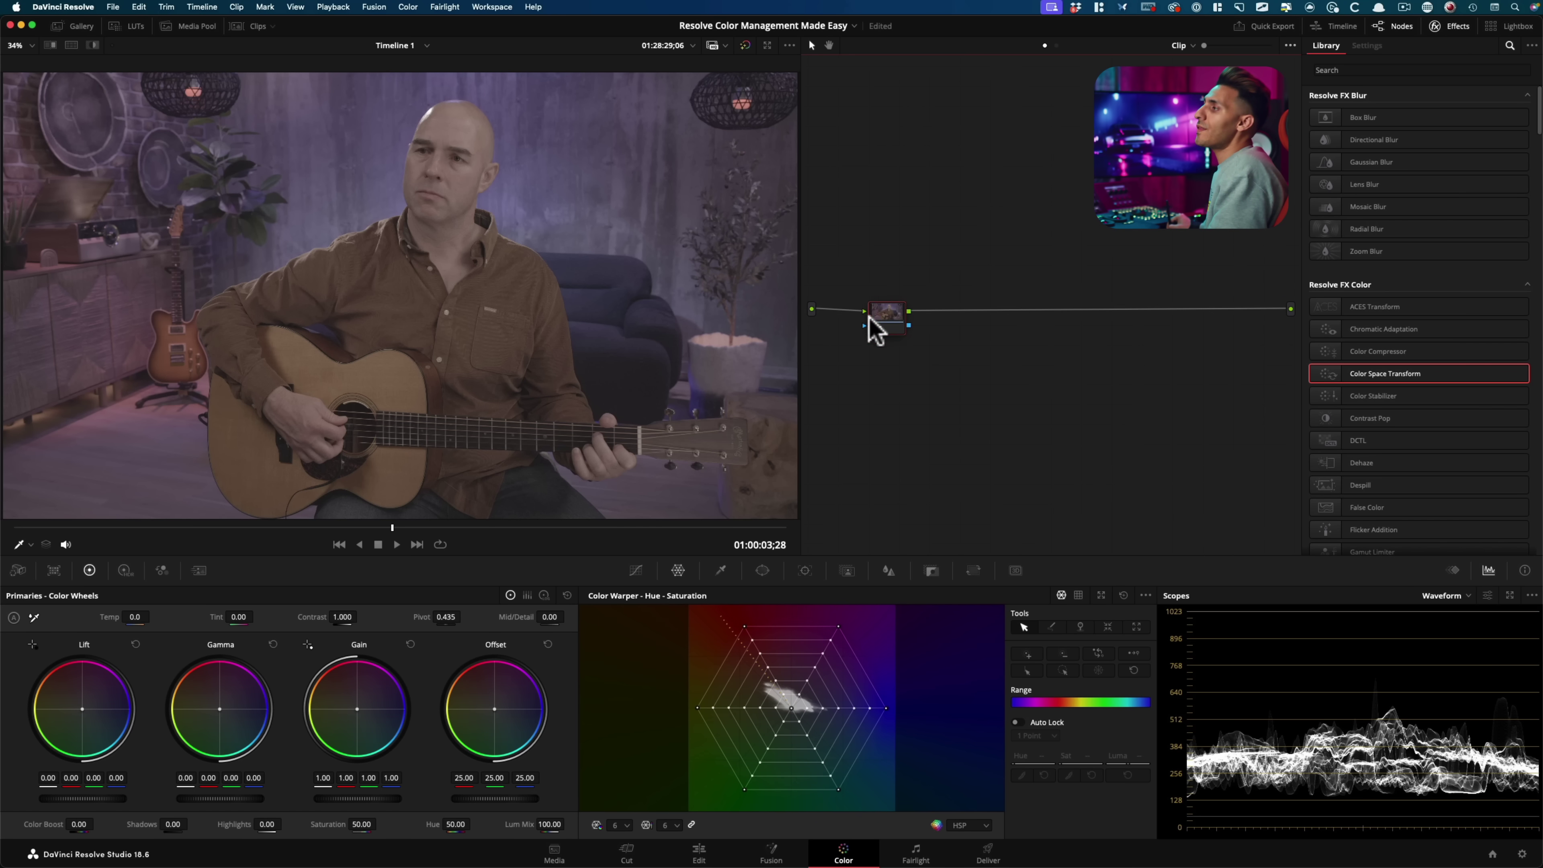
left_click(896, 303)
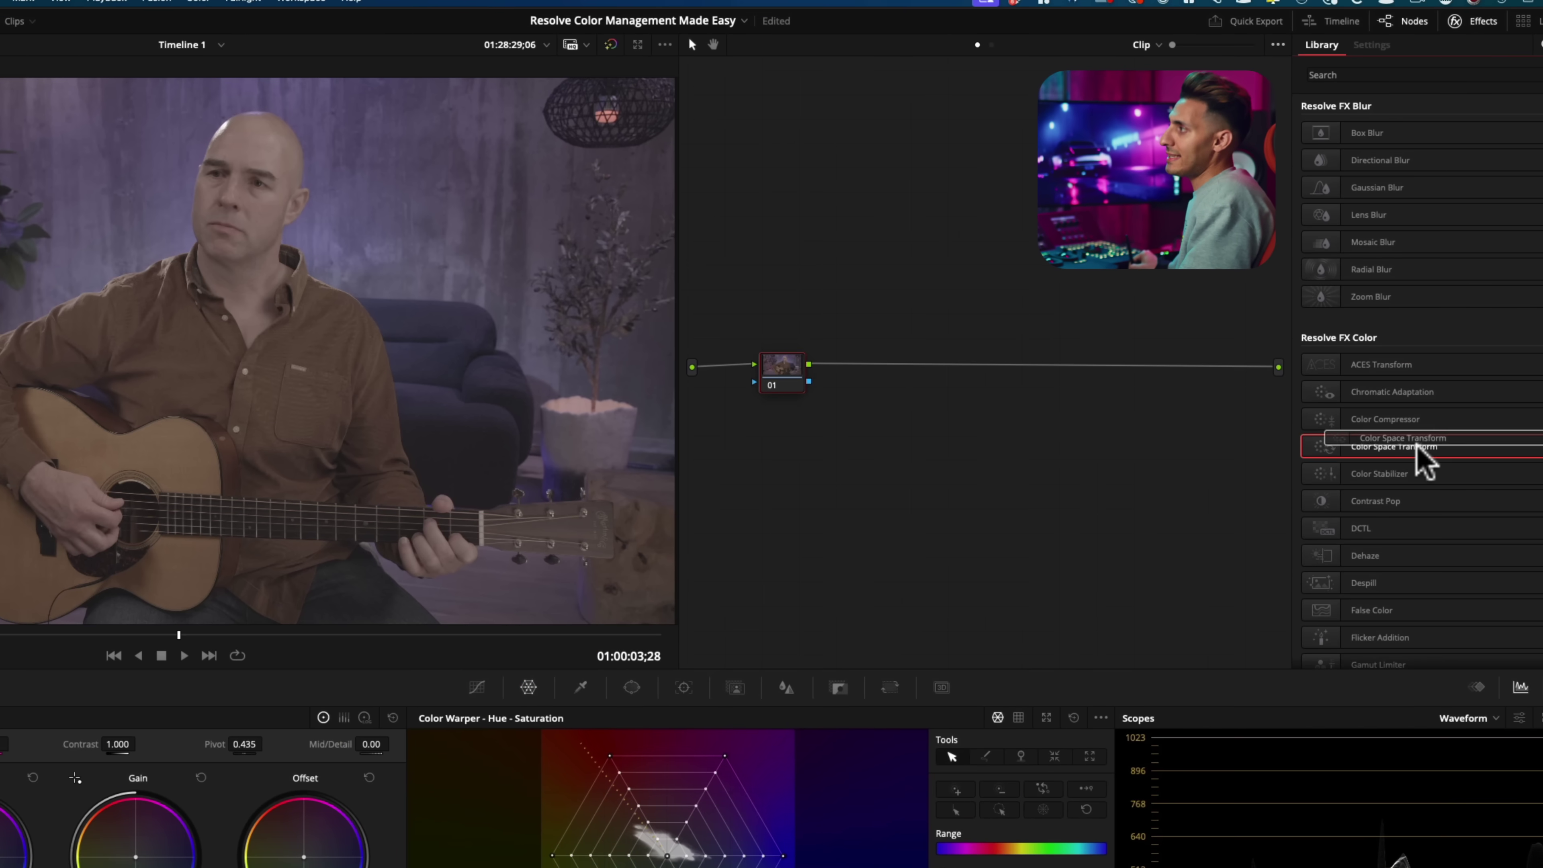
left_click_drag(1408, 380, 869, 330)
left_click_drag(766, 402, 786, 384)
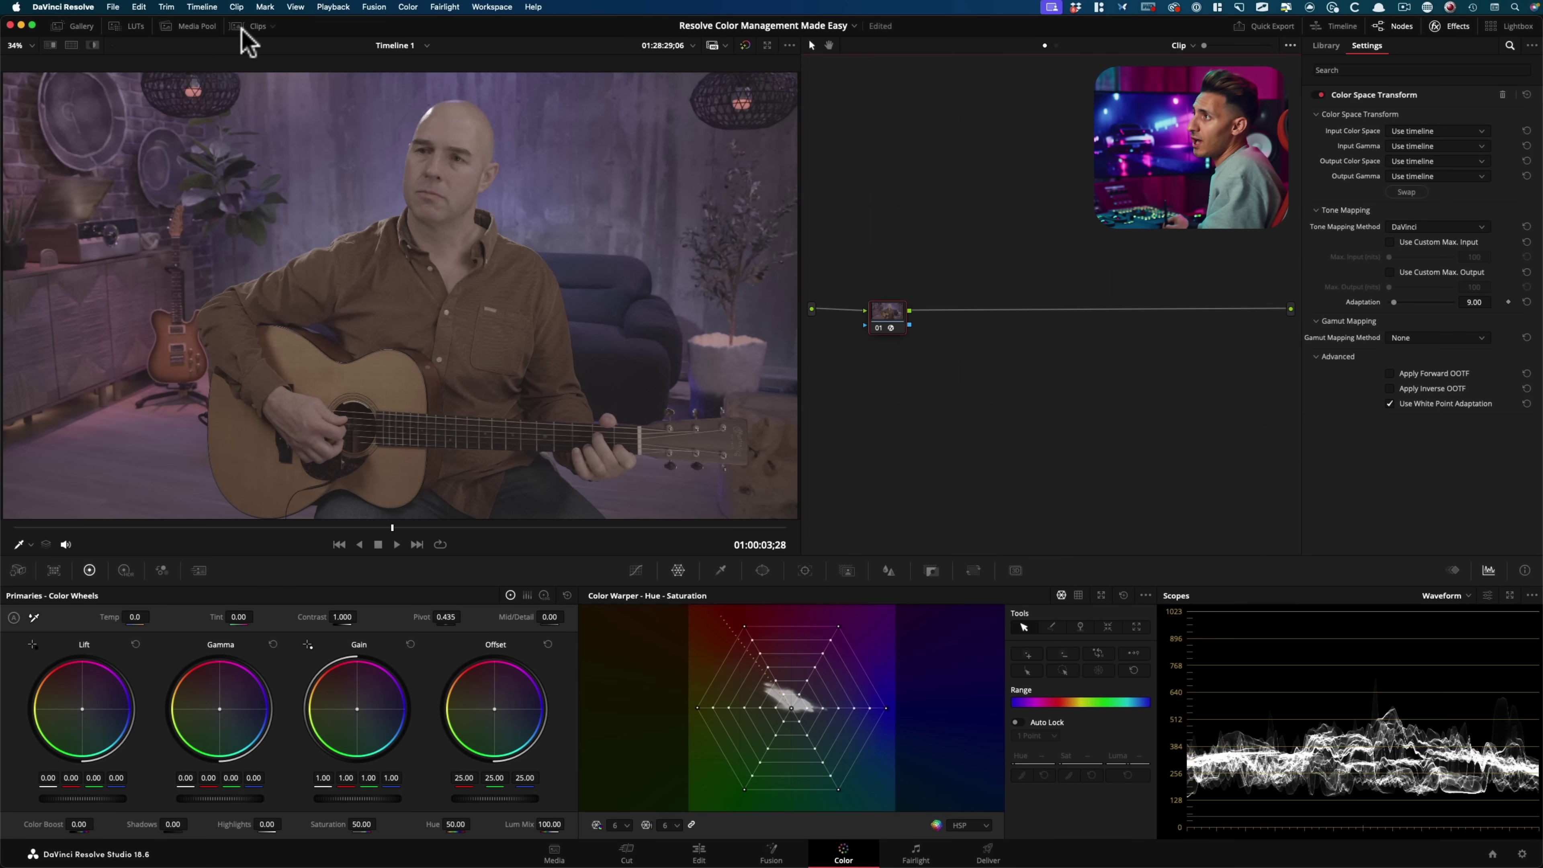
Go to the Edit page and examine the Tech Details metadata of the Cam 1-Take 3.CRM clip for its gamma and color space
left_click(235, 27)
key("shift+4")
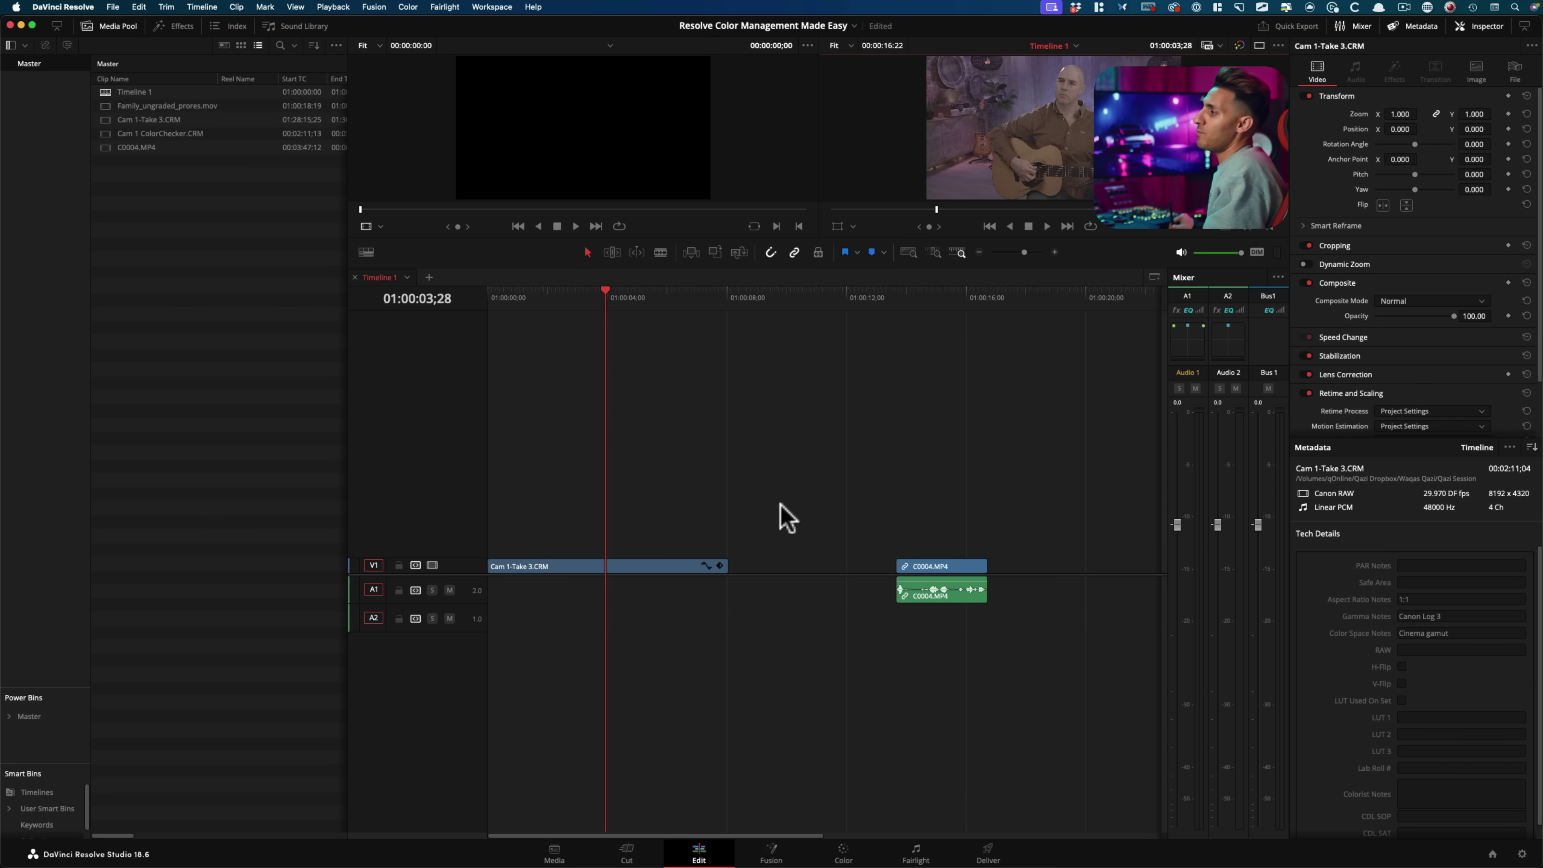
left_click_drag(675, 508, 586, 687)
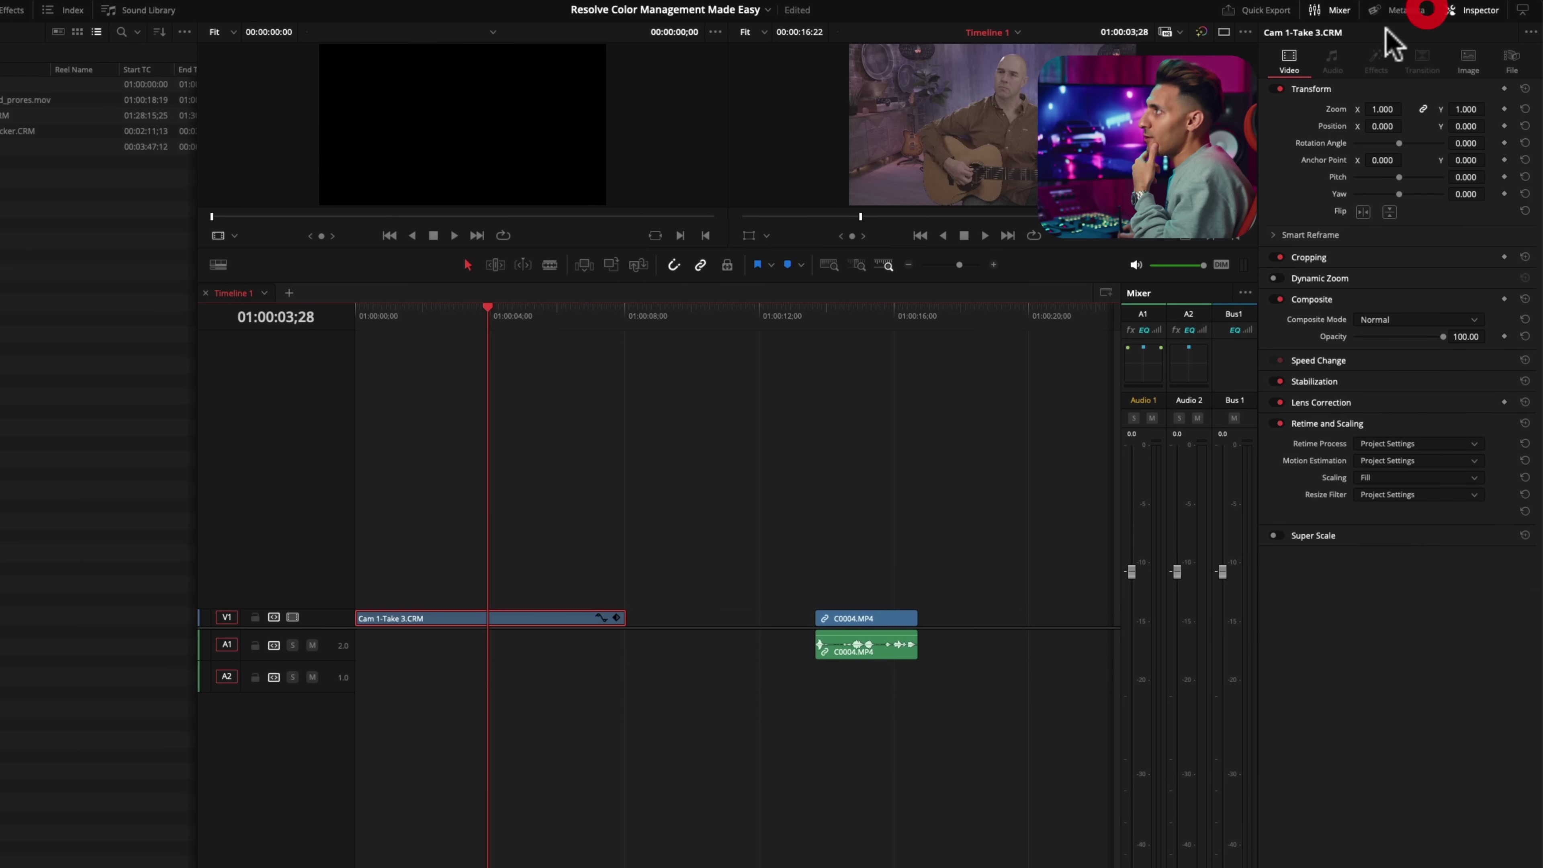
left_click(1531, 485)
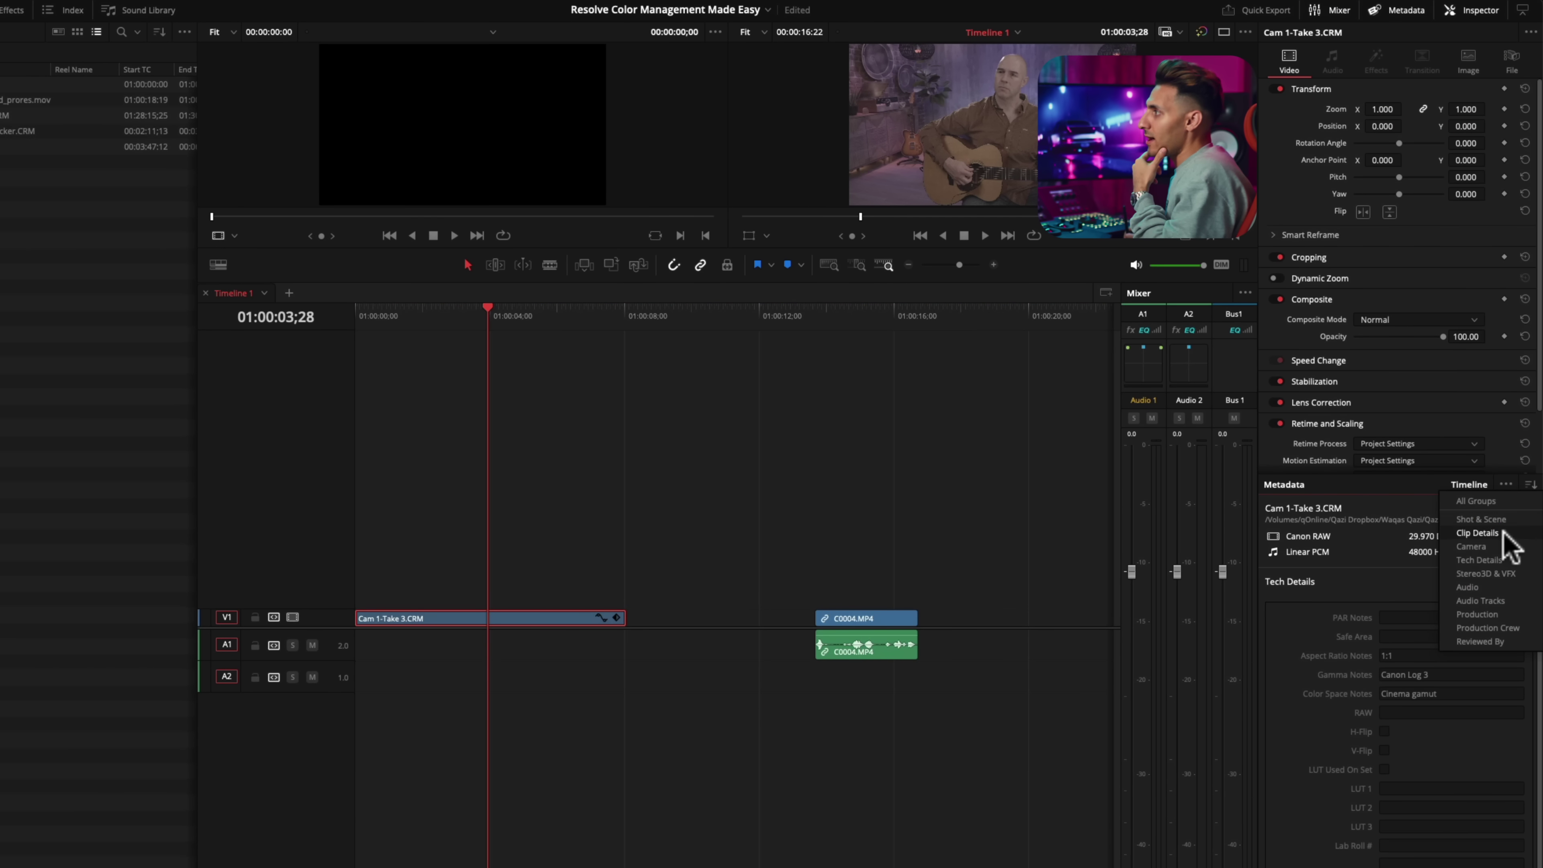
left_click(1488, 560)
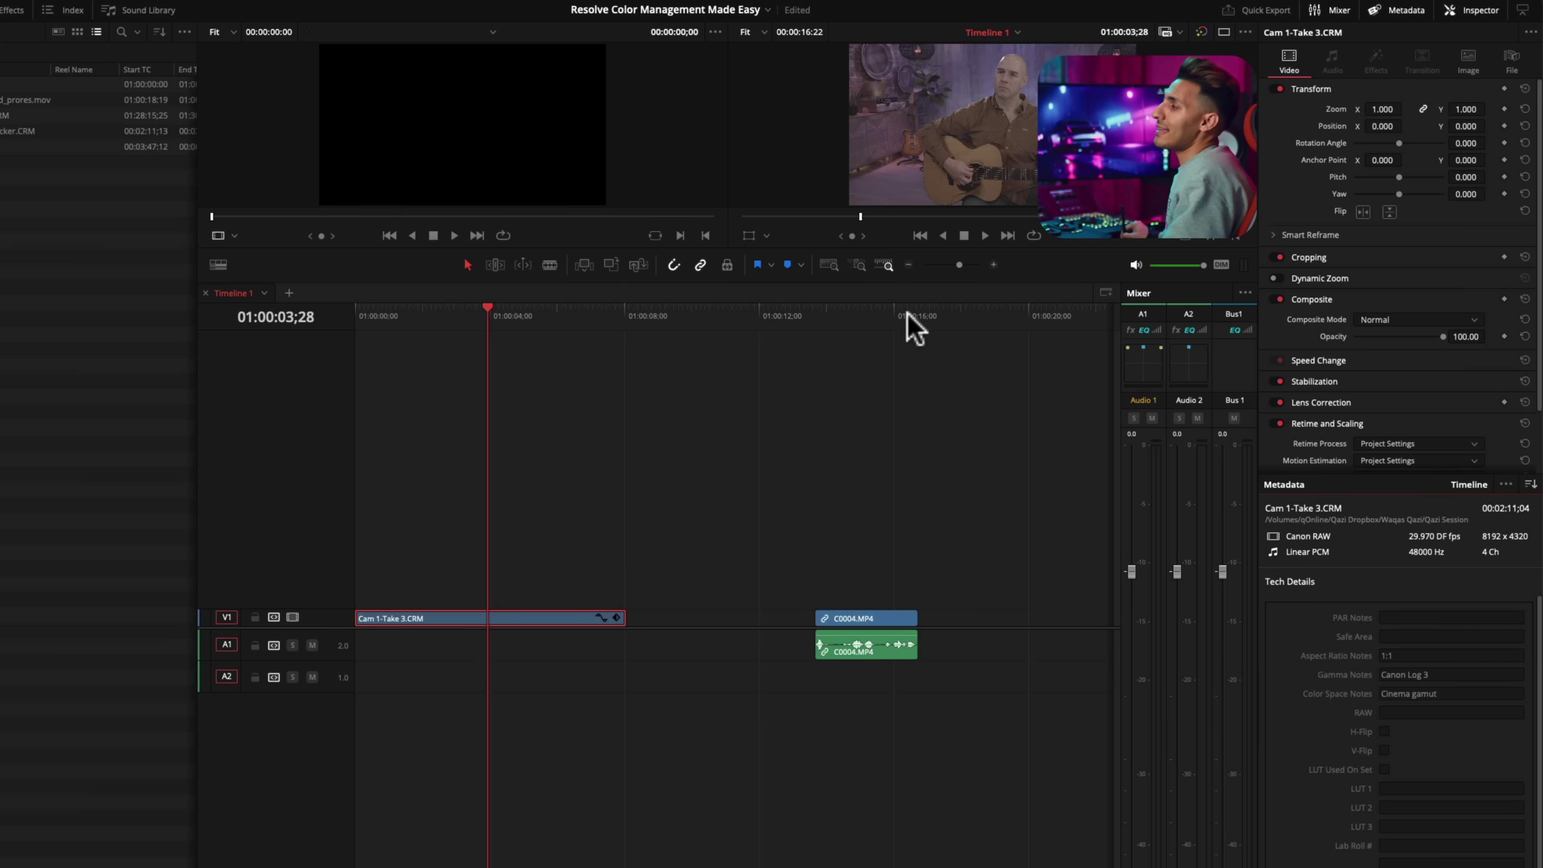
Select the C0004.MP4 clip on the timeline and check its Tech Details metadata for gamma and color space notes
left_click(863, 317)
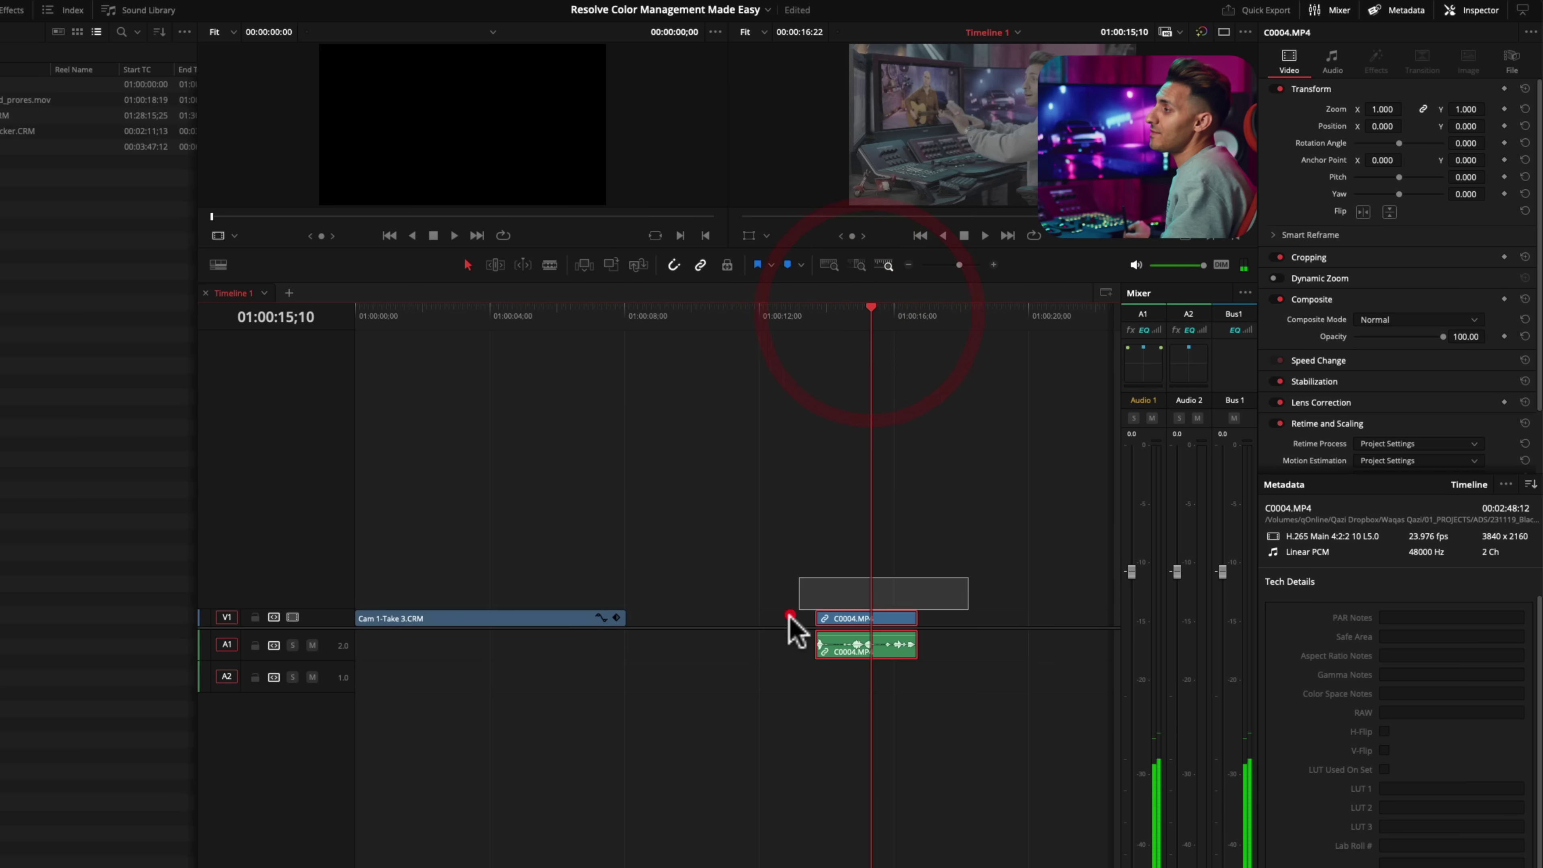
left_click_drag(790, 616, 957, 645)
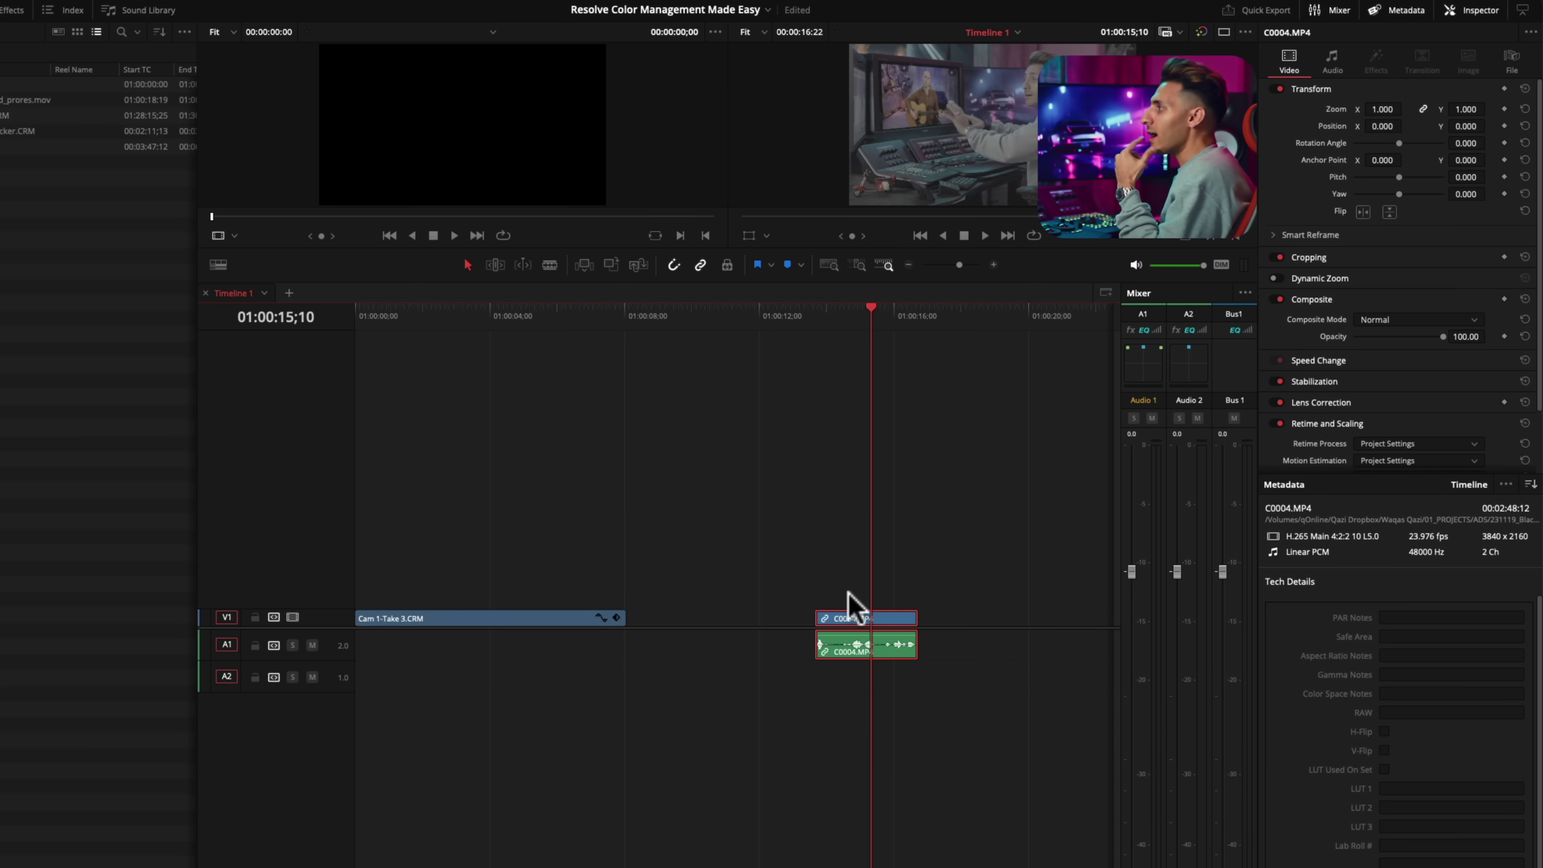
left_click(1527, 484)
left_click(1507, 560)
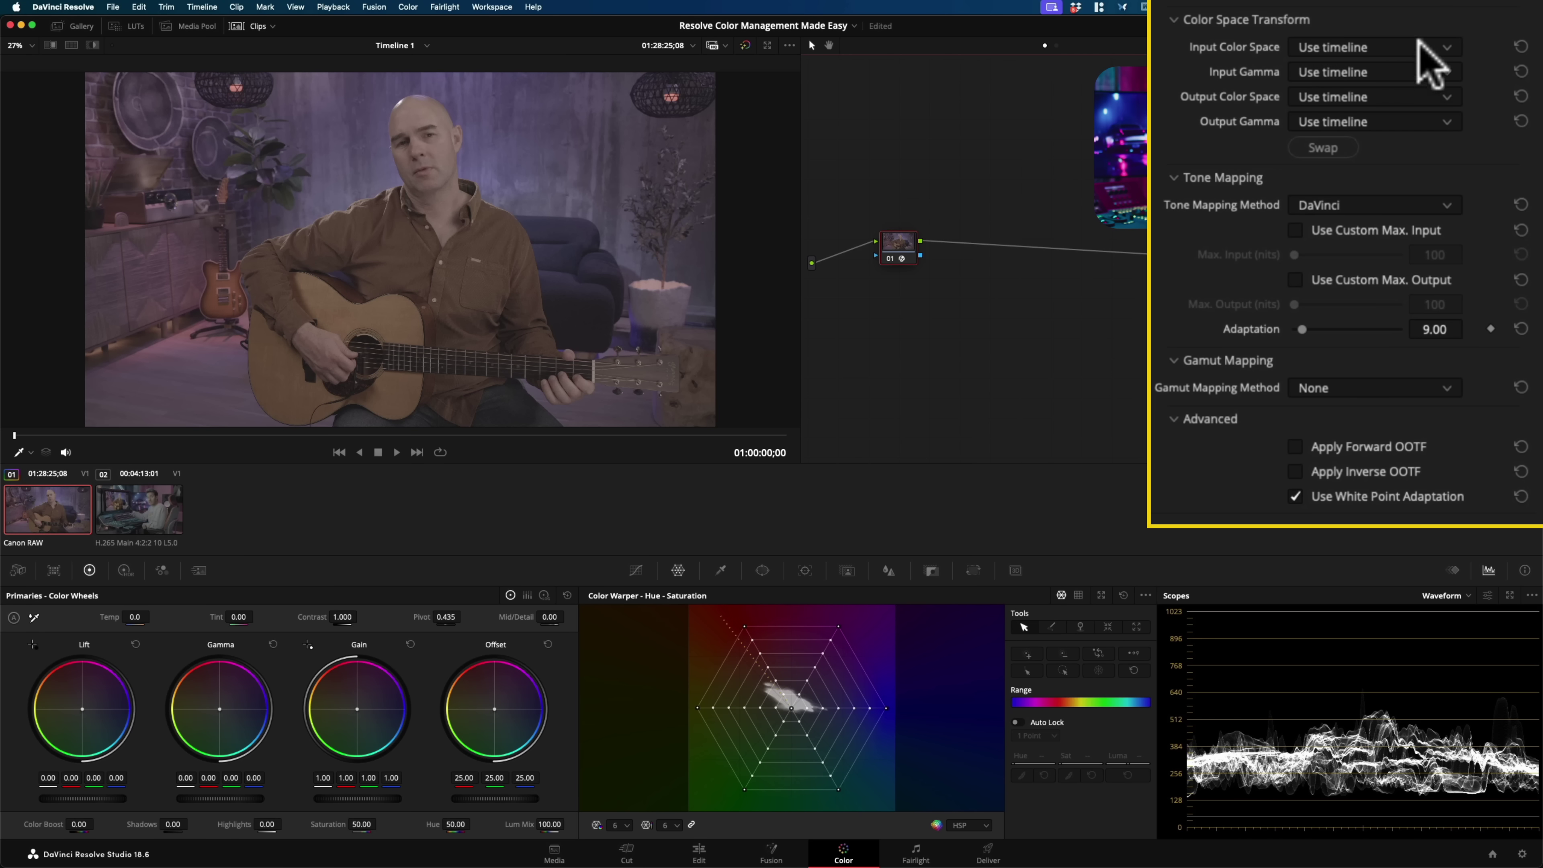
Set node 01's Color Space Transform input color space to Canon Cinema Gamut and input gamma to Canon Log 3
left_click(1421, 44)
scroll(1337, 256, "down", 5)
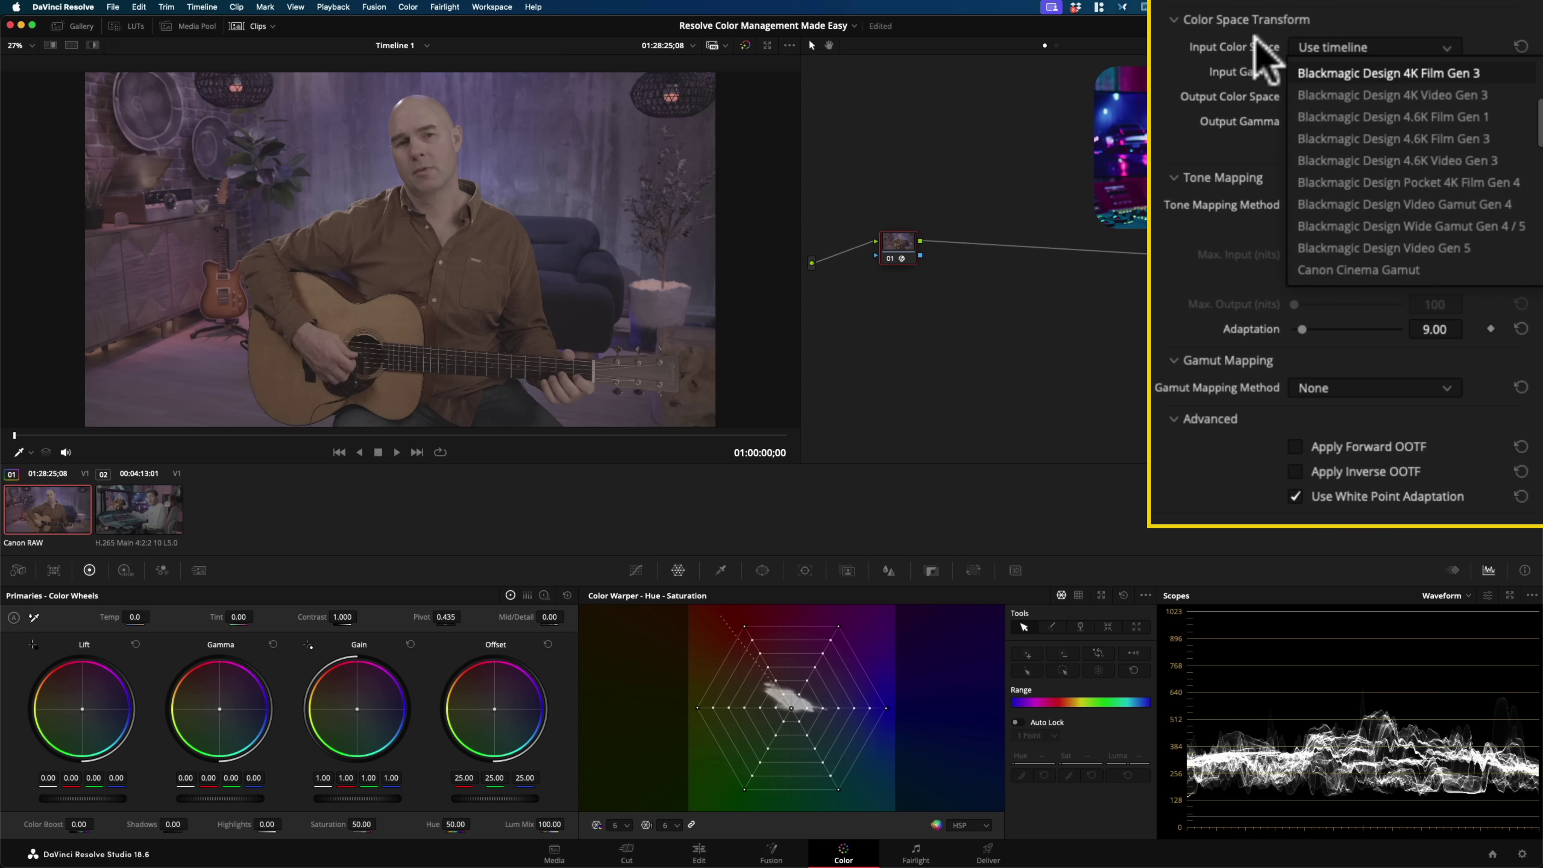
scroll(1261, 103, "up", 2)
scroll(1416, 183, "down", 3)
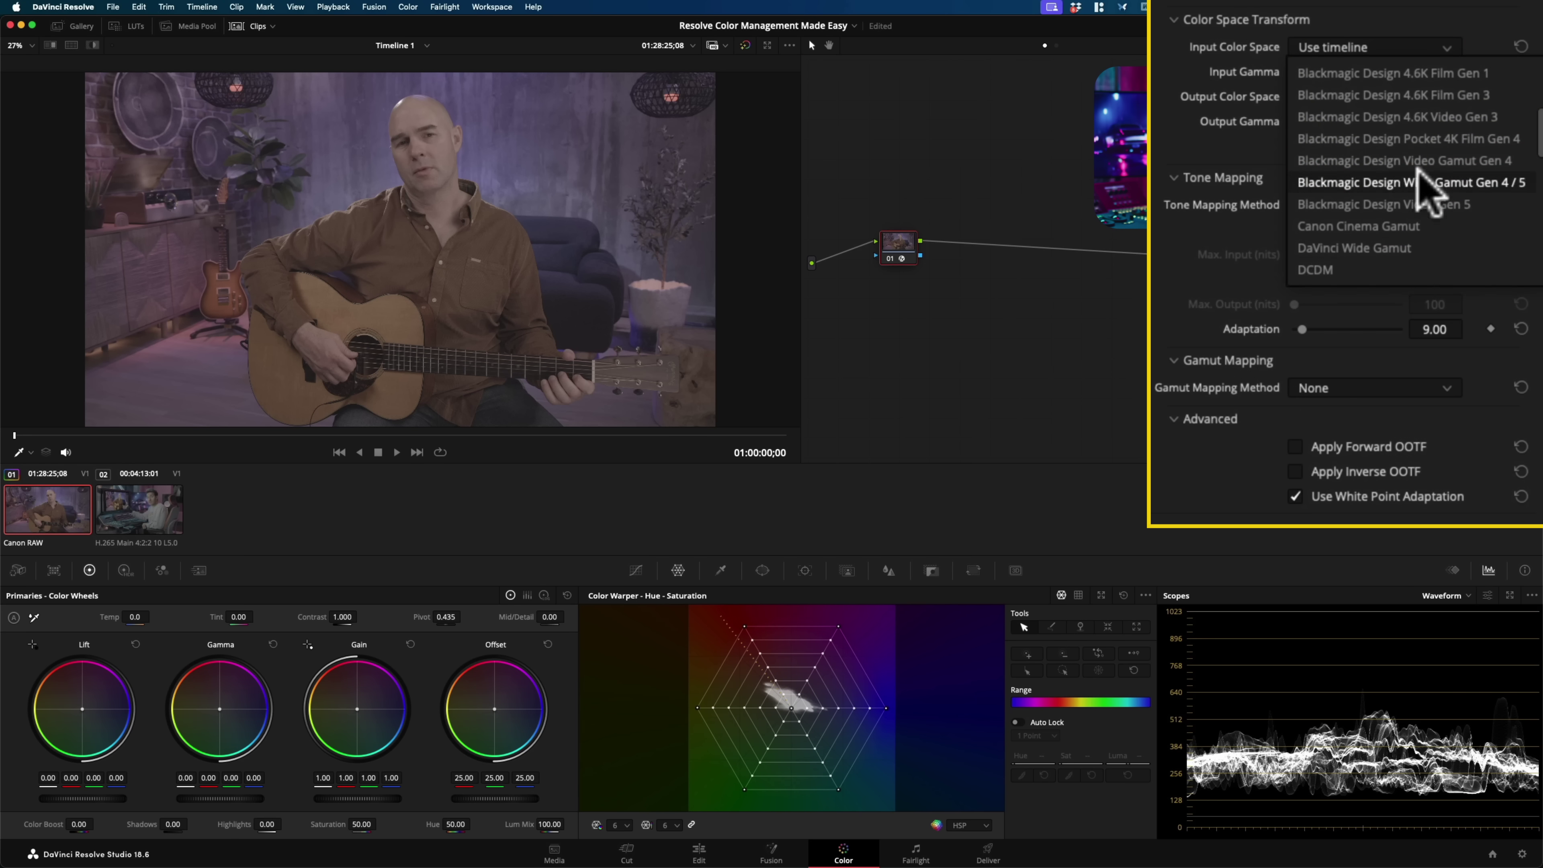
left_click(1398, 227)
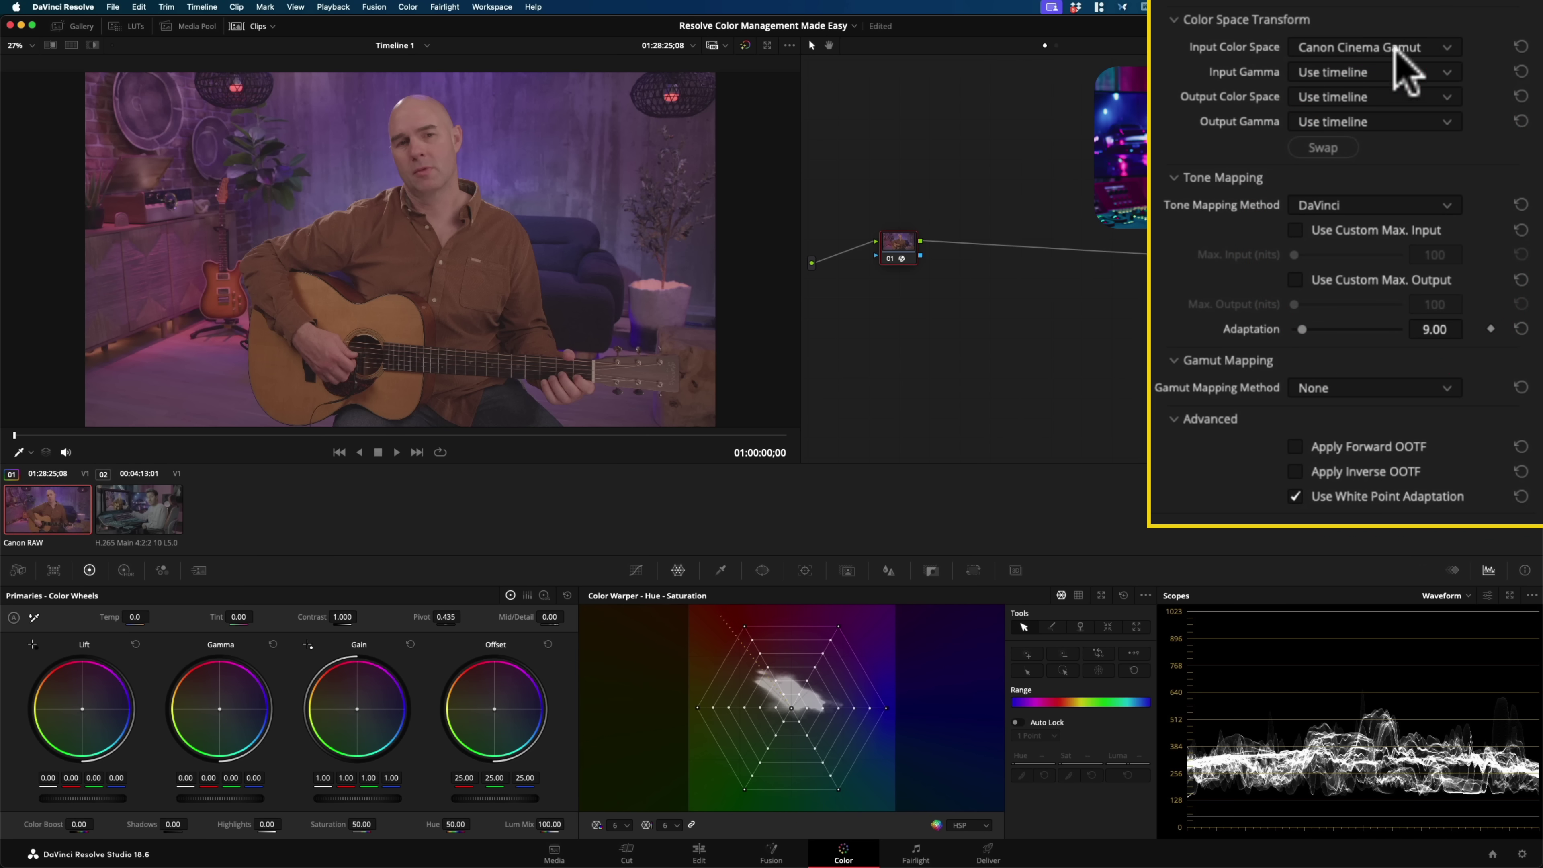
left_click(1378, 71)
scroll(1391, 182, "down", 6)
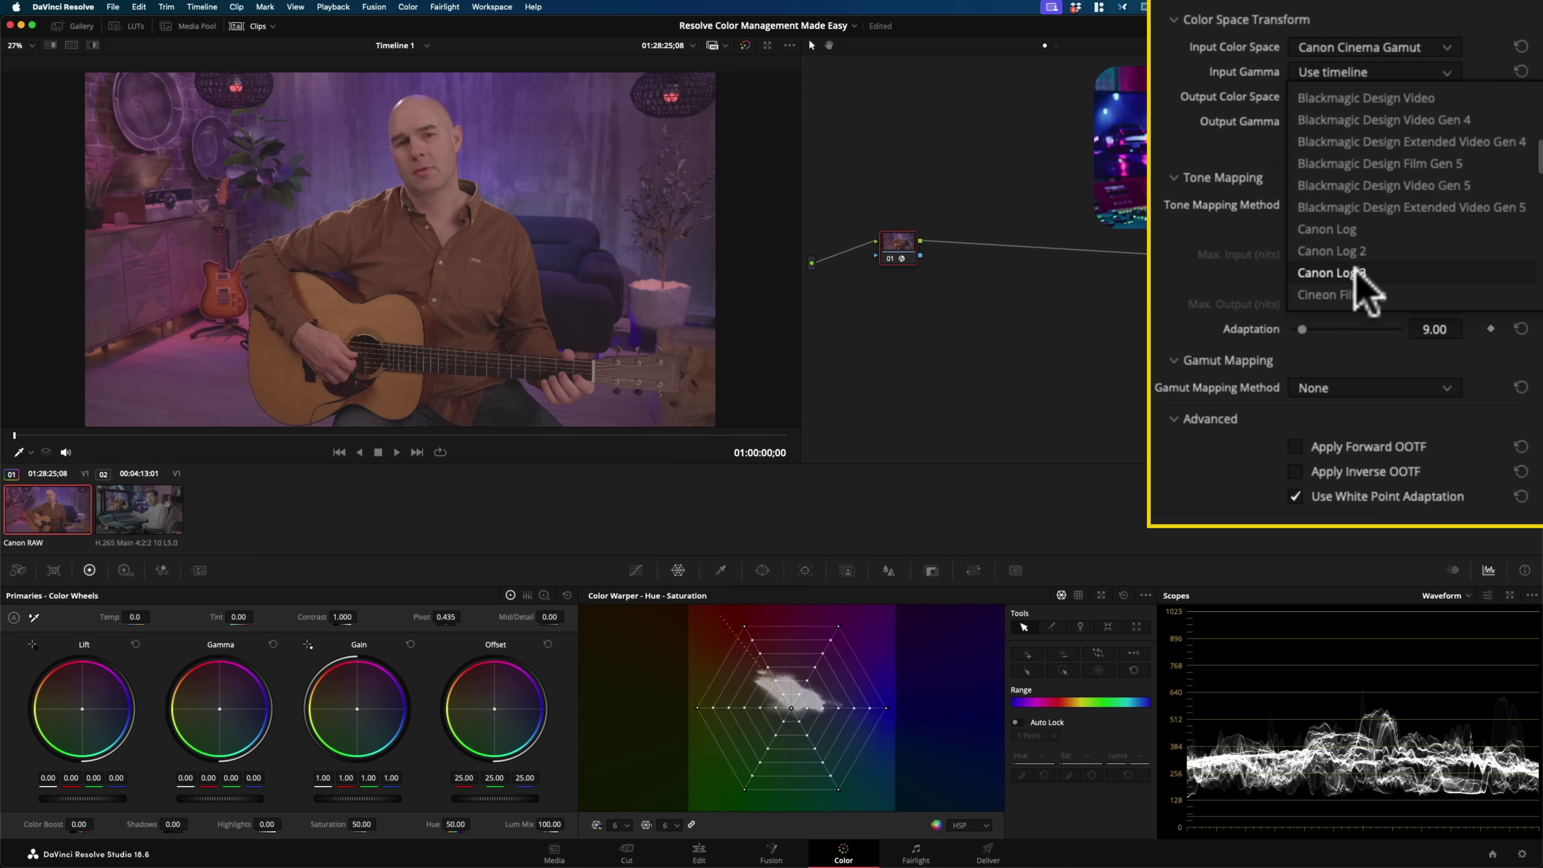
left_click(1395, 273)
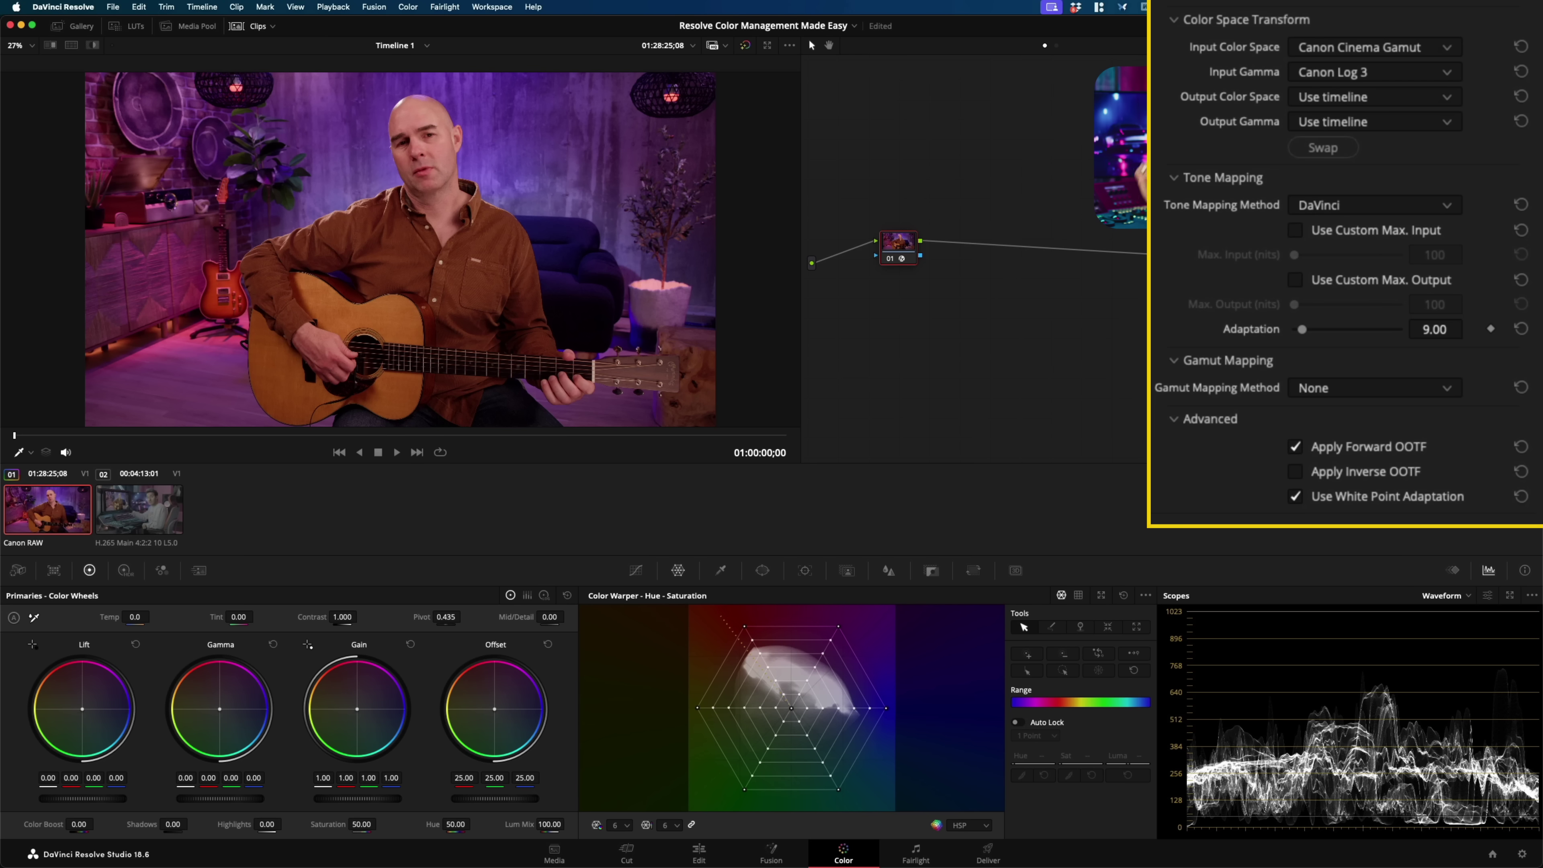
Set node 01's Color Space Transform output color space to Rec.709 and output gamma to Gamma 2.4
left_click(1358, 98)
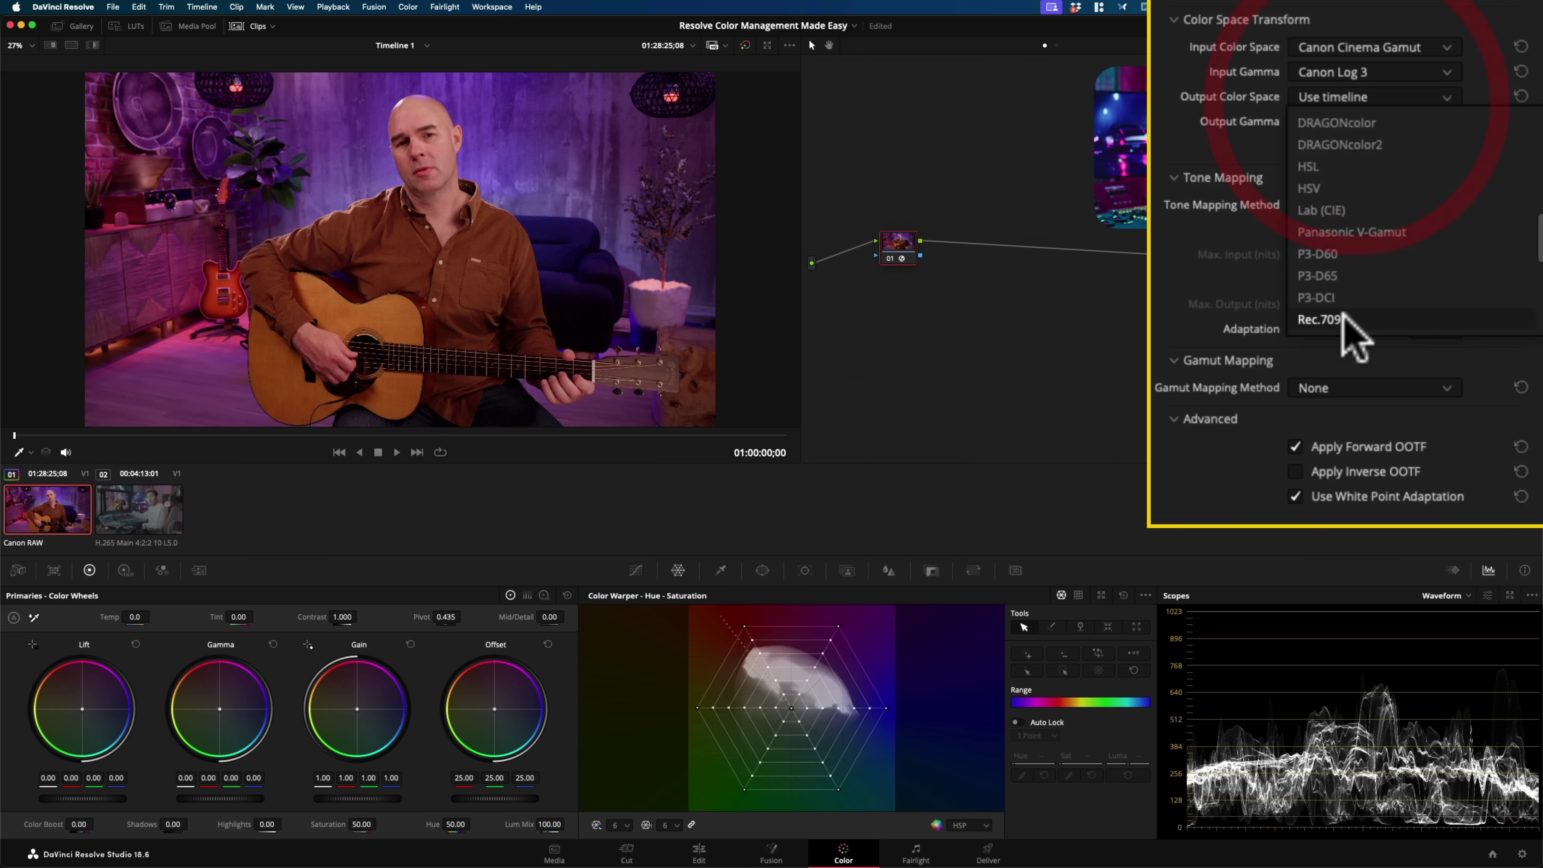
left_click(1360, 323)
left_click(1361, 122)
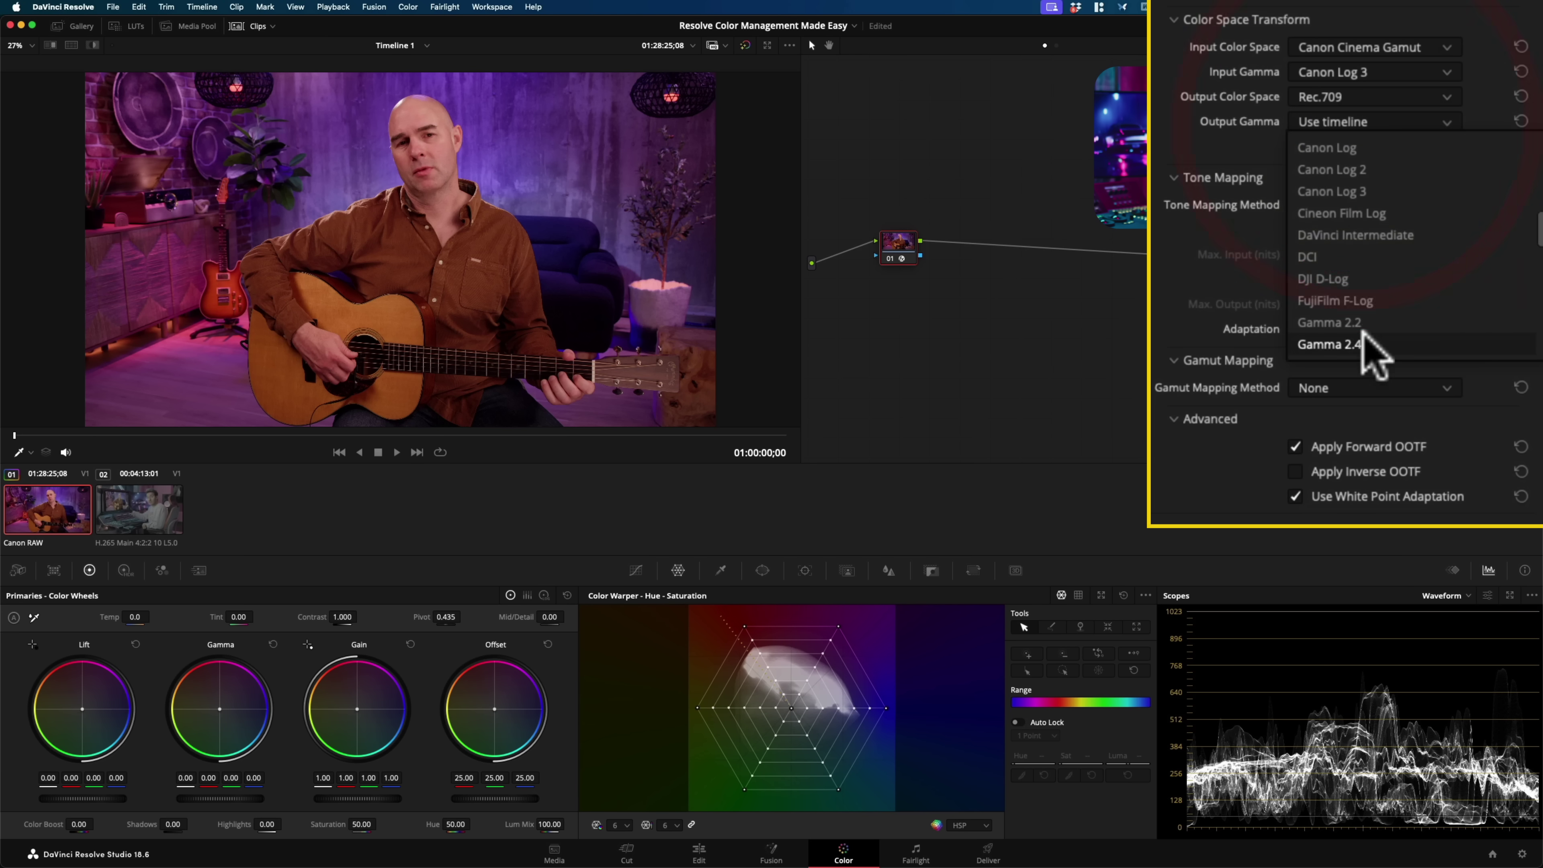
left_click(1325, 345)
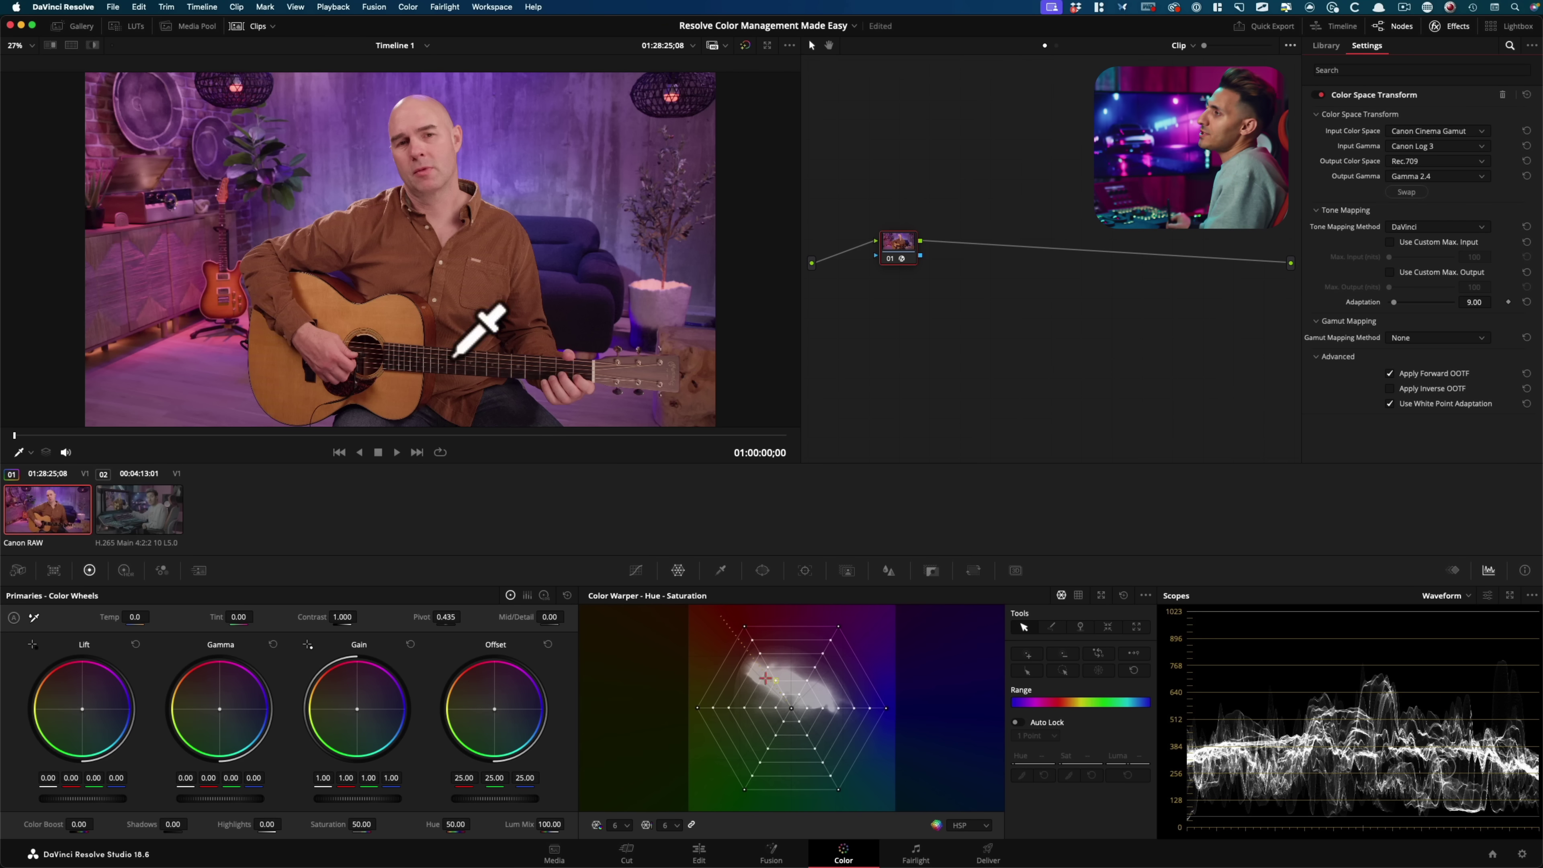
Add two serial nodes, 02 and 03, after node 01 and space them out along the chain
key("alt+s")
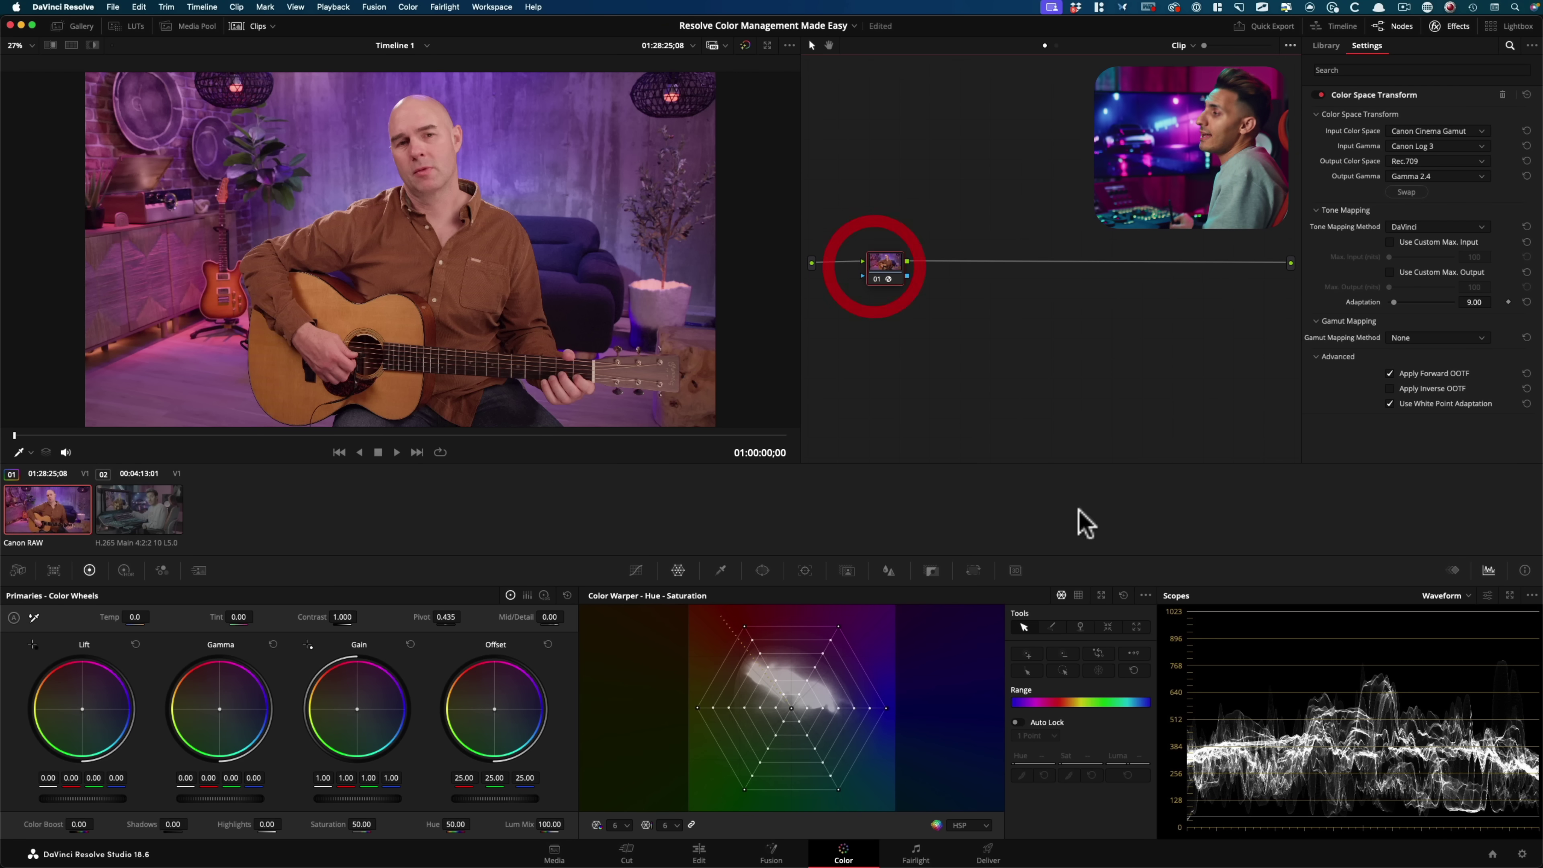
left_click_drag(943, 270, 954, 270)
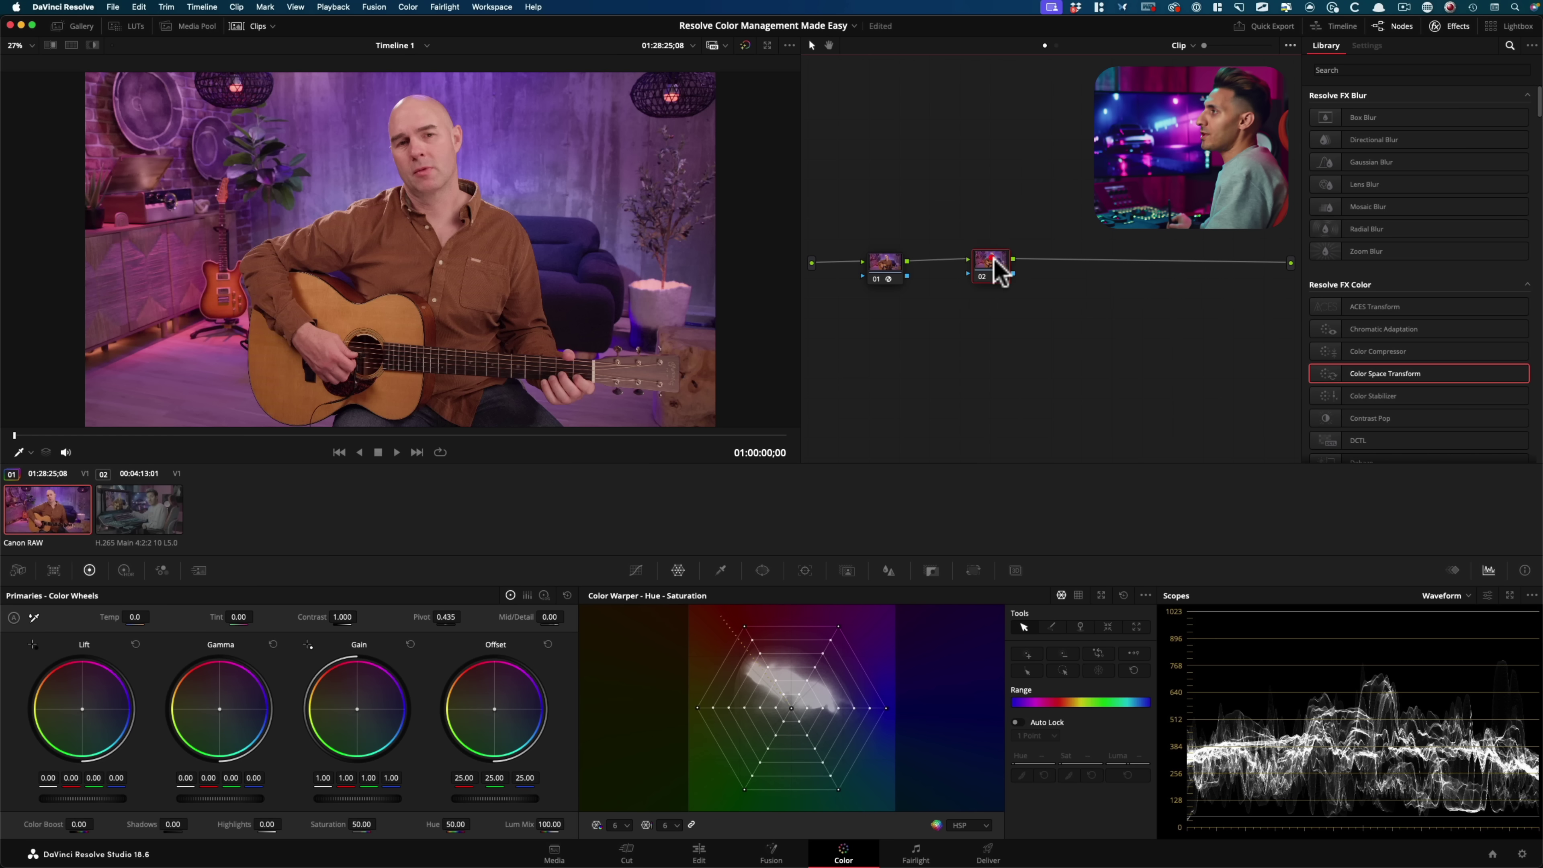
left_click(994, 267)
left_click(995, 267)
left_click(895, 265)
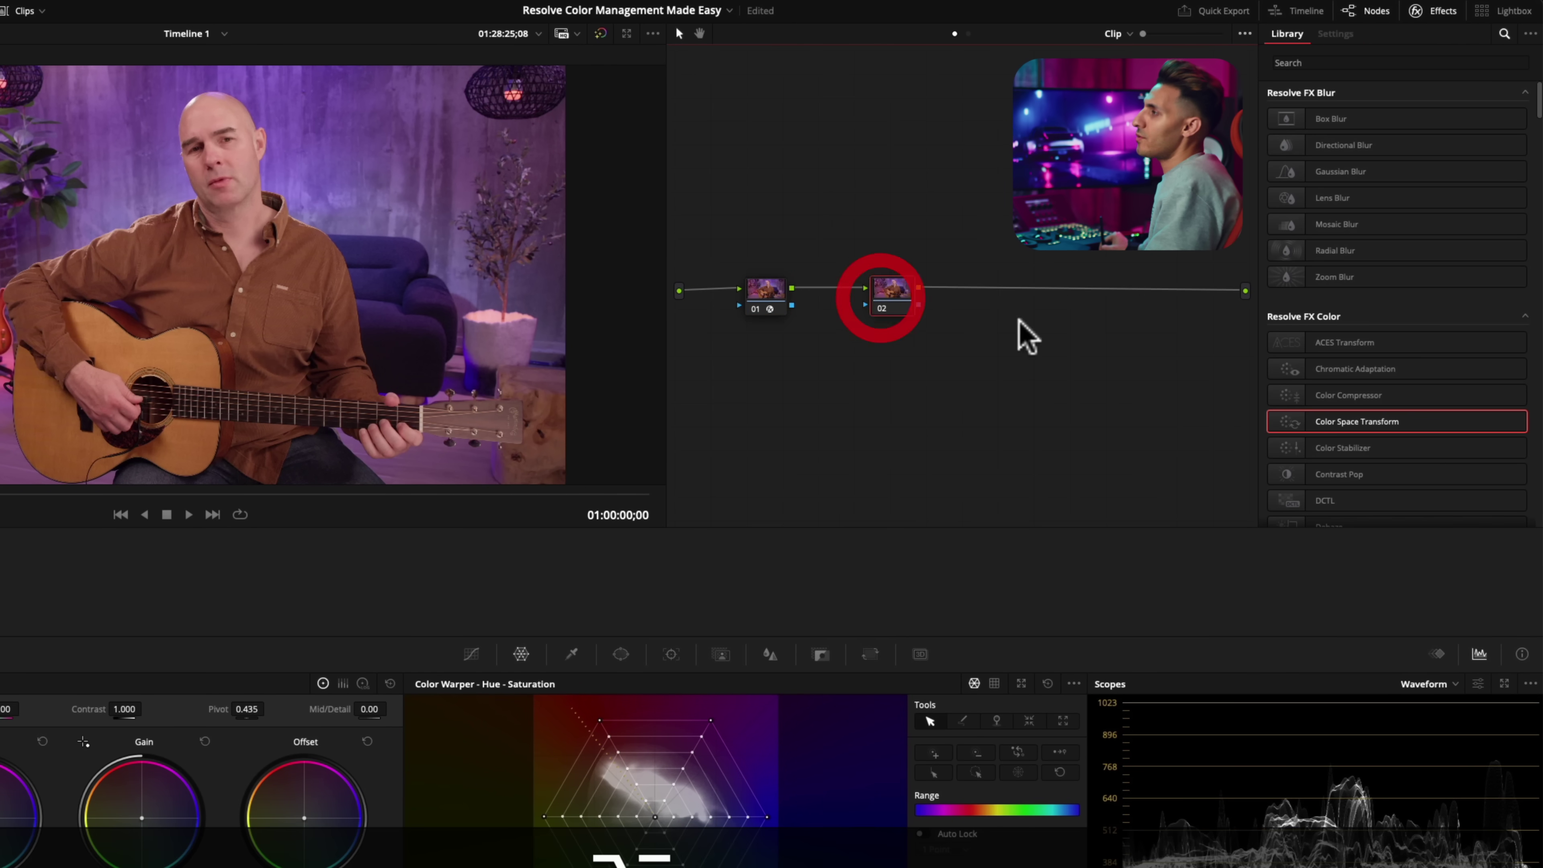
left_click_drag(1024, 335, 1071, 304)
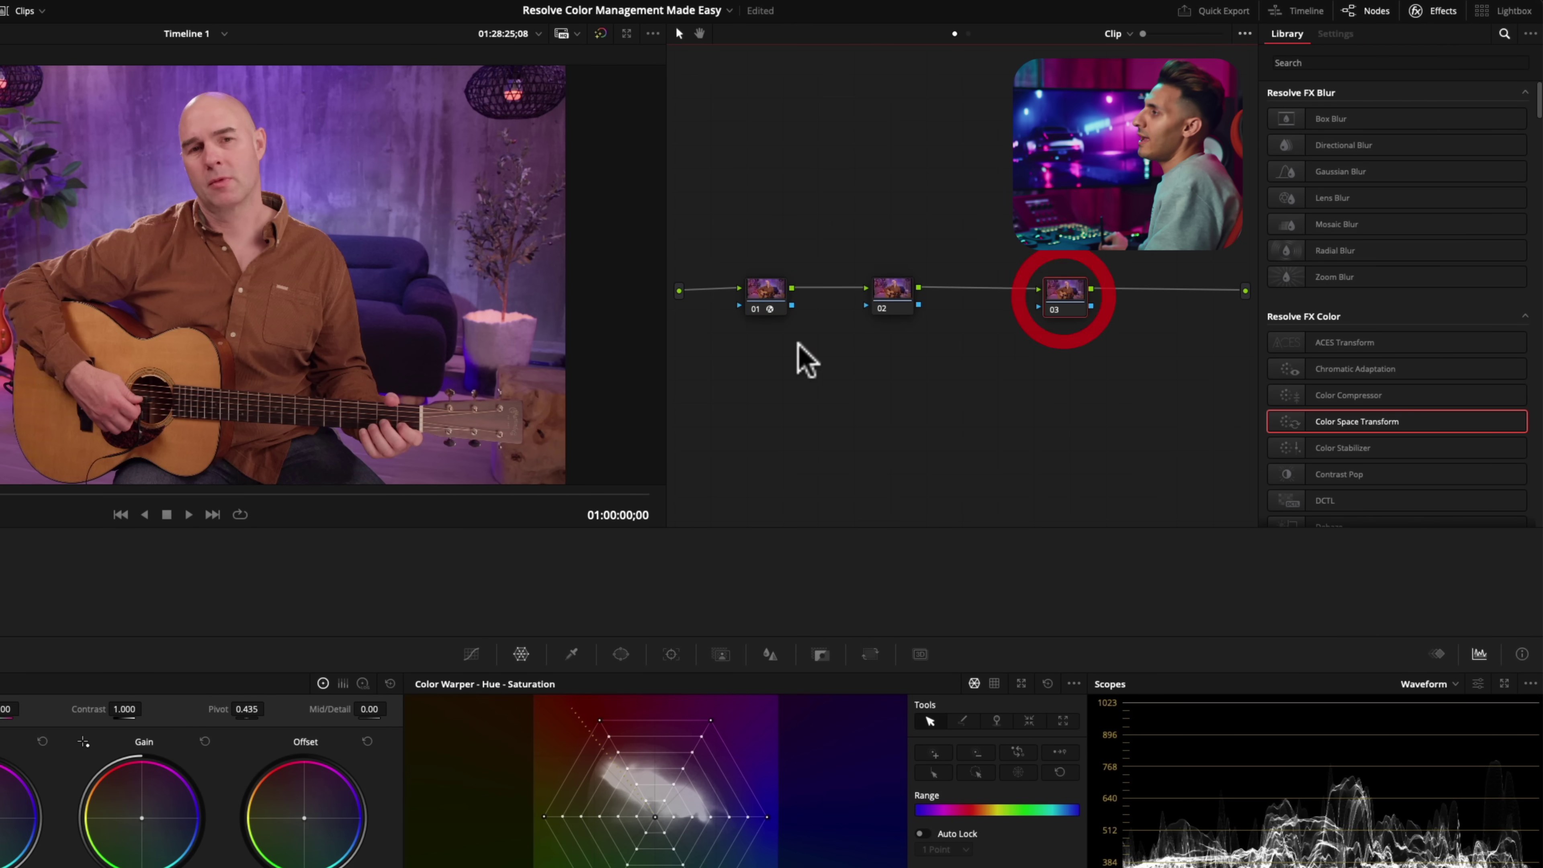
Copy node 01's Color Space Transform grade onto node 03 at the end of the chain
left_click(763, 292)
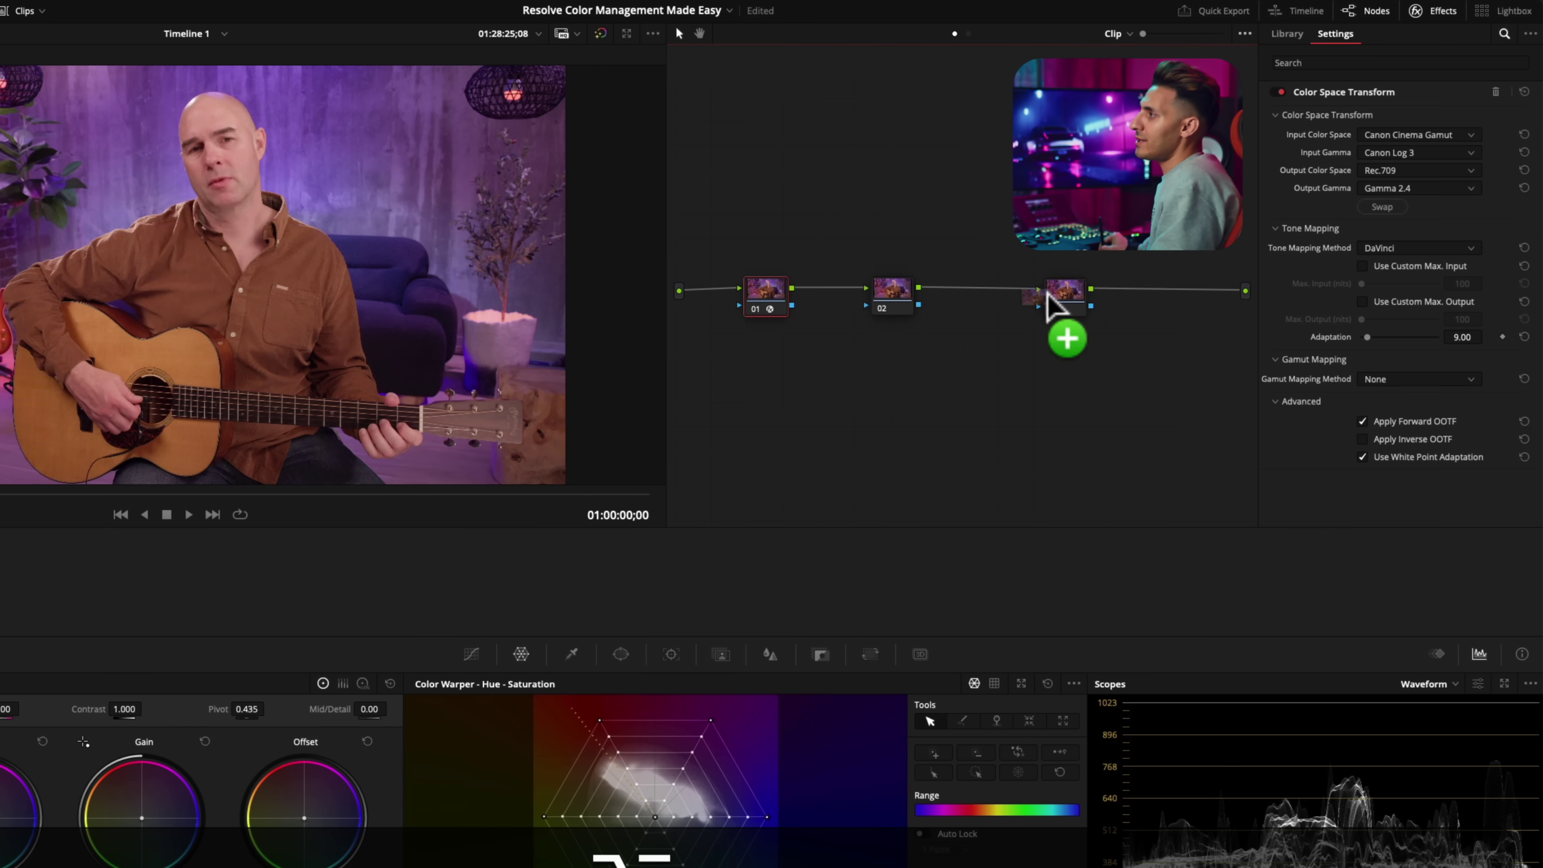
left_click_drag(1072, 304, 1073, 306)
left_click(1070, 302)
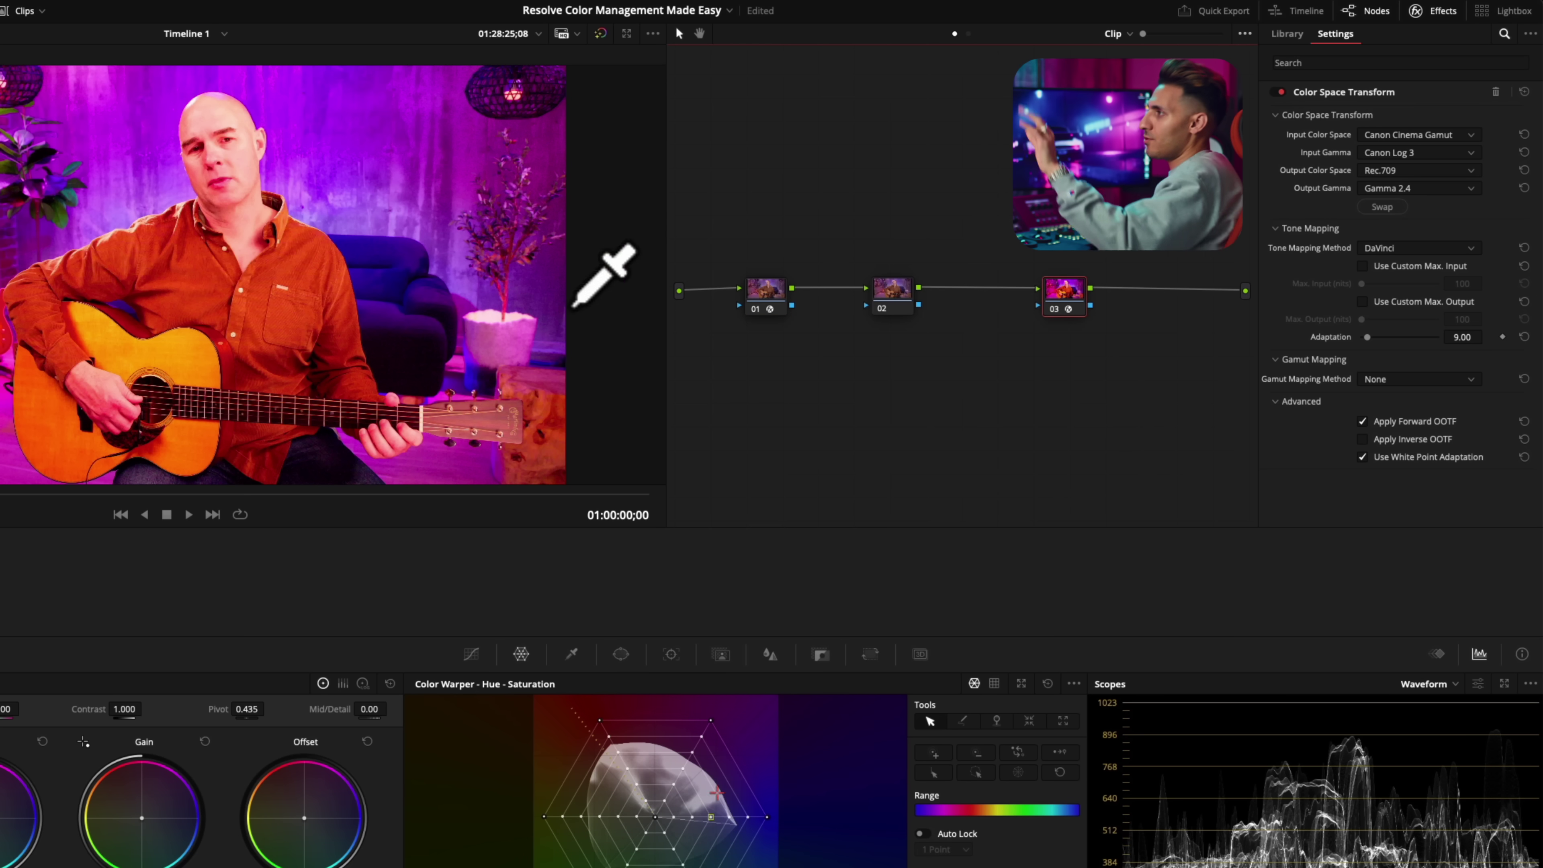
On node 01, set the Color Space Transform output color space to DaVinci Wide Gamut and output gamma to DaVinci Intermediate
left_click_drag(753, 304, 756, 301)
left_click(760, 295)
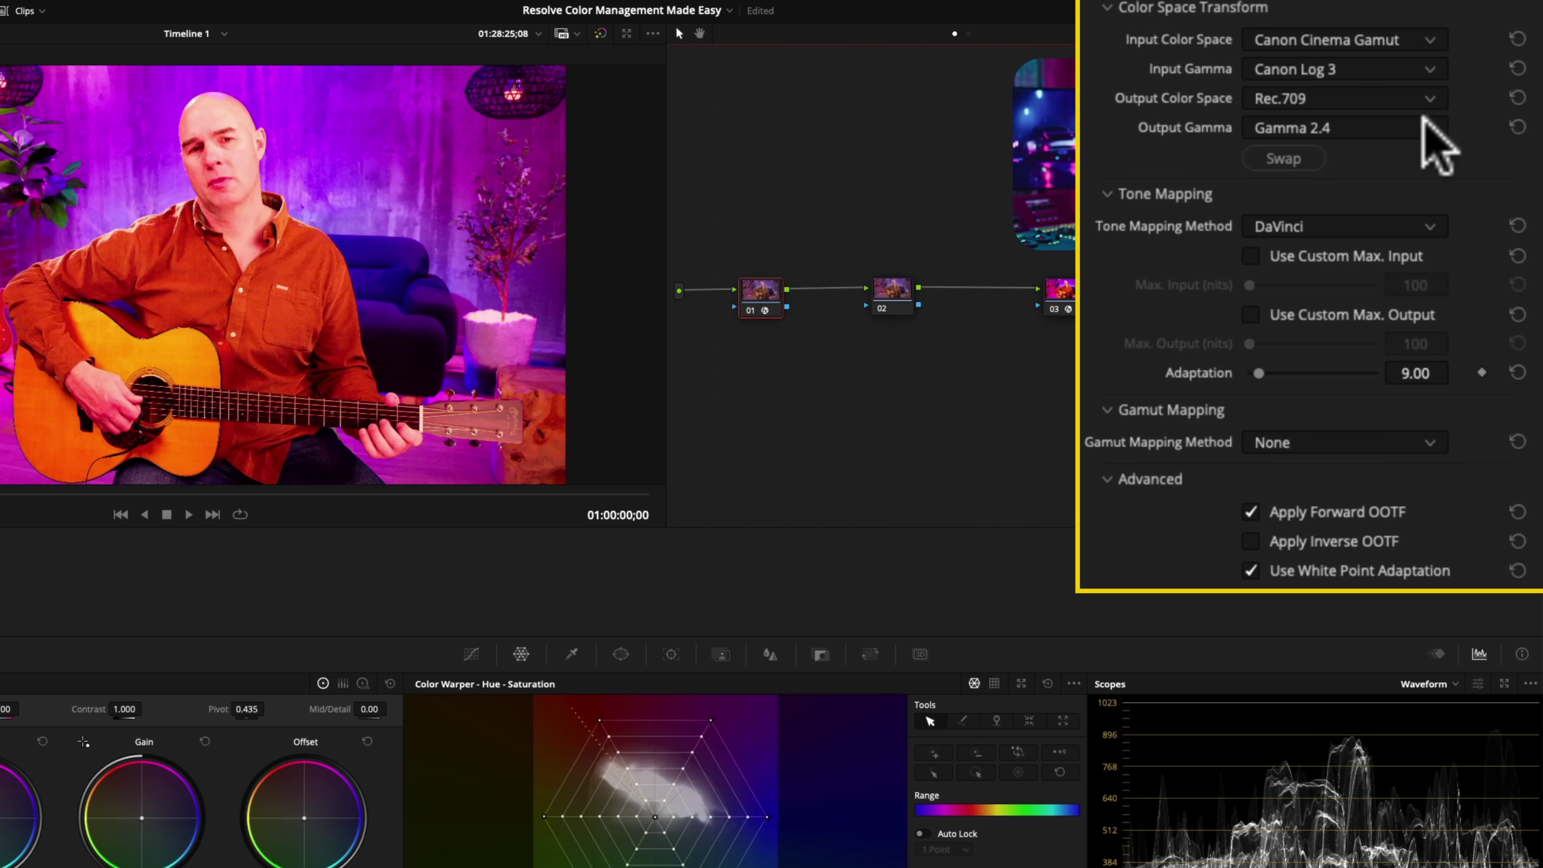
left_click(1403, 98)
scroll(1295, 146, "up", 5)
left_click(1388, 129)
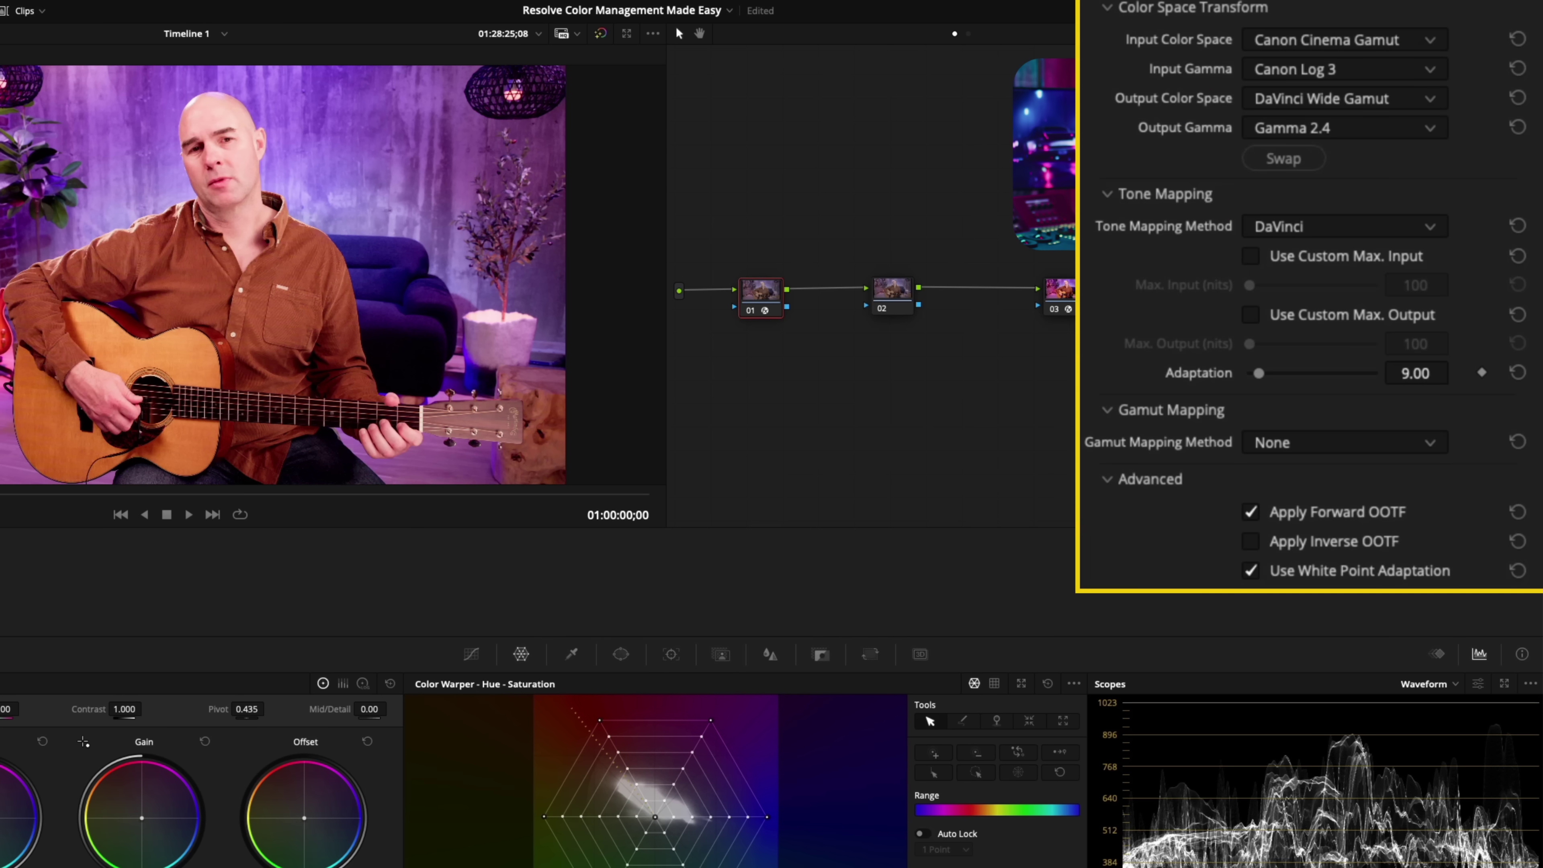
left_click(1379, 129)
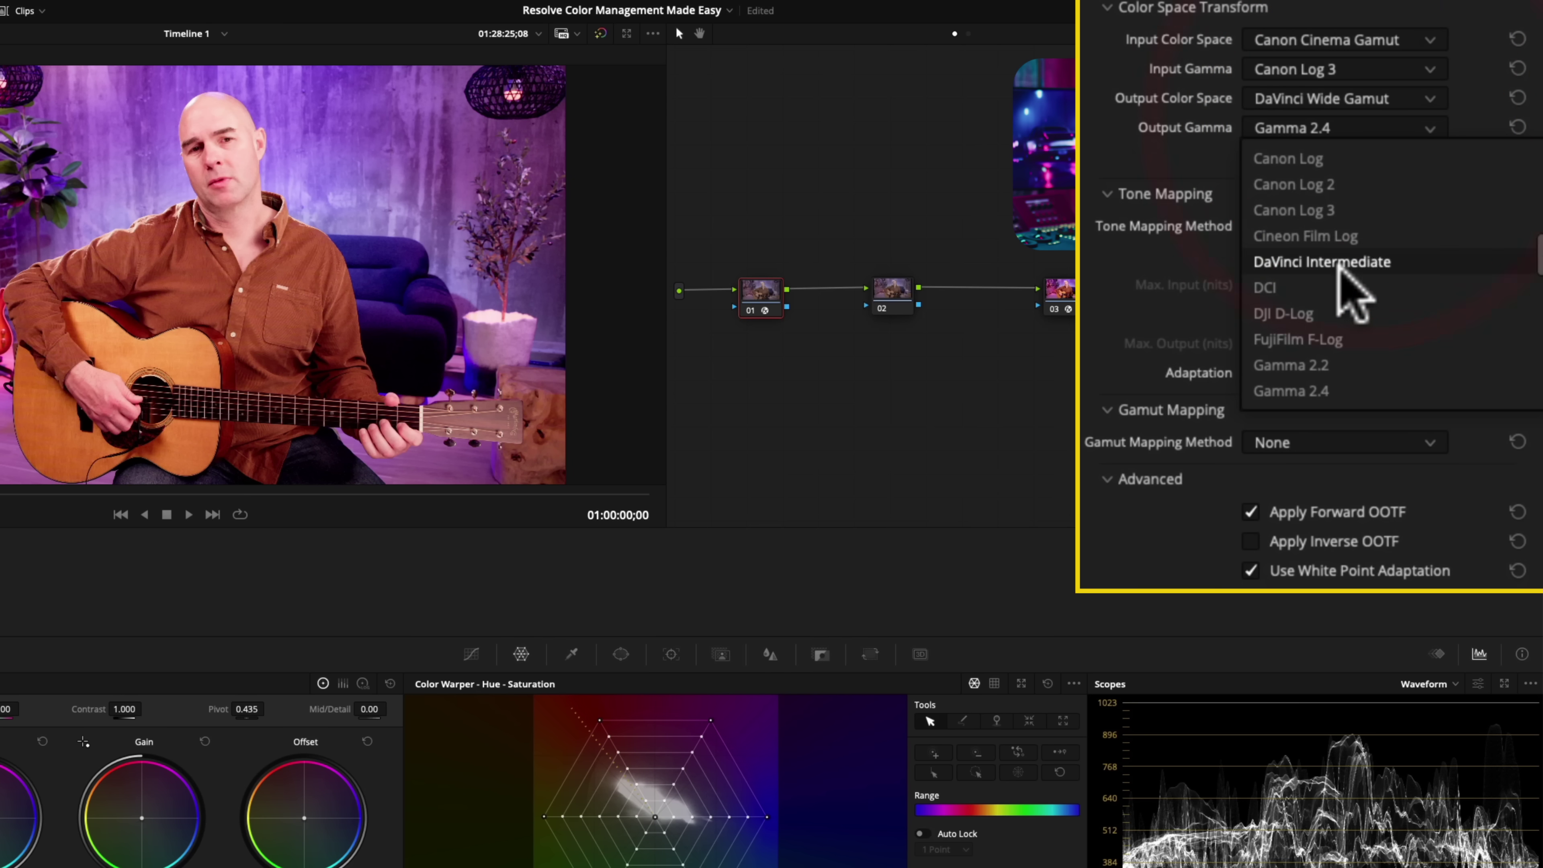
left_click(1366, 257)
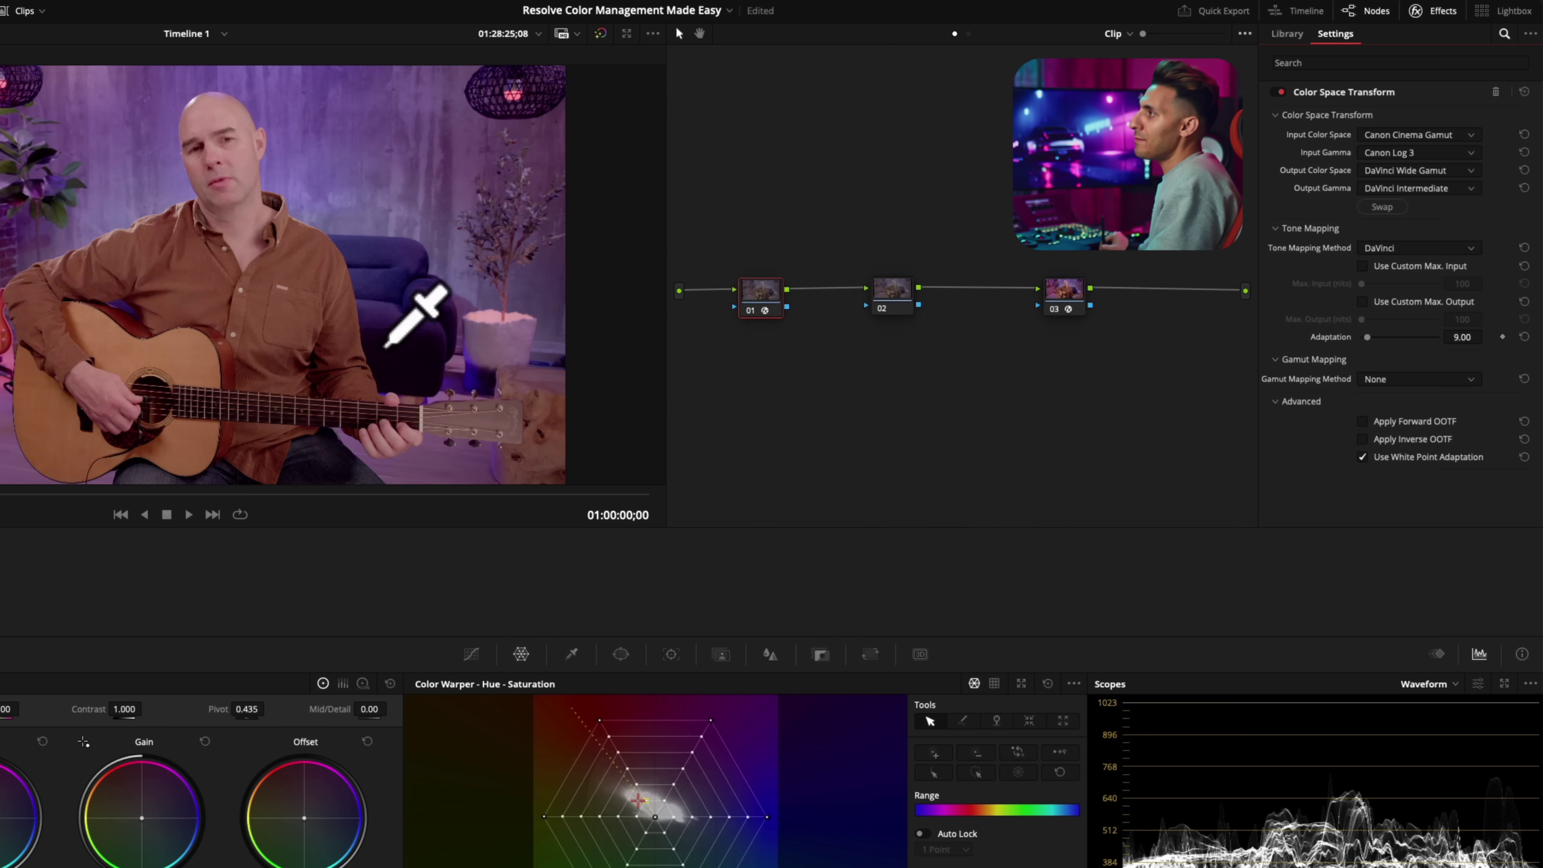
On node 03, set the Color Space Transform input color space to DaVinci Wide Gamut and input gamma to DaVinci Intermediate
left_click(1061, 295)
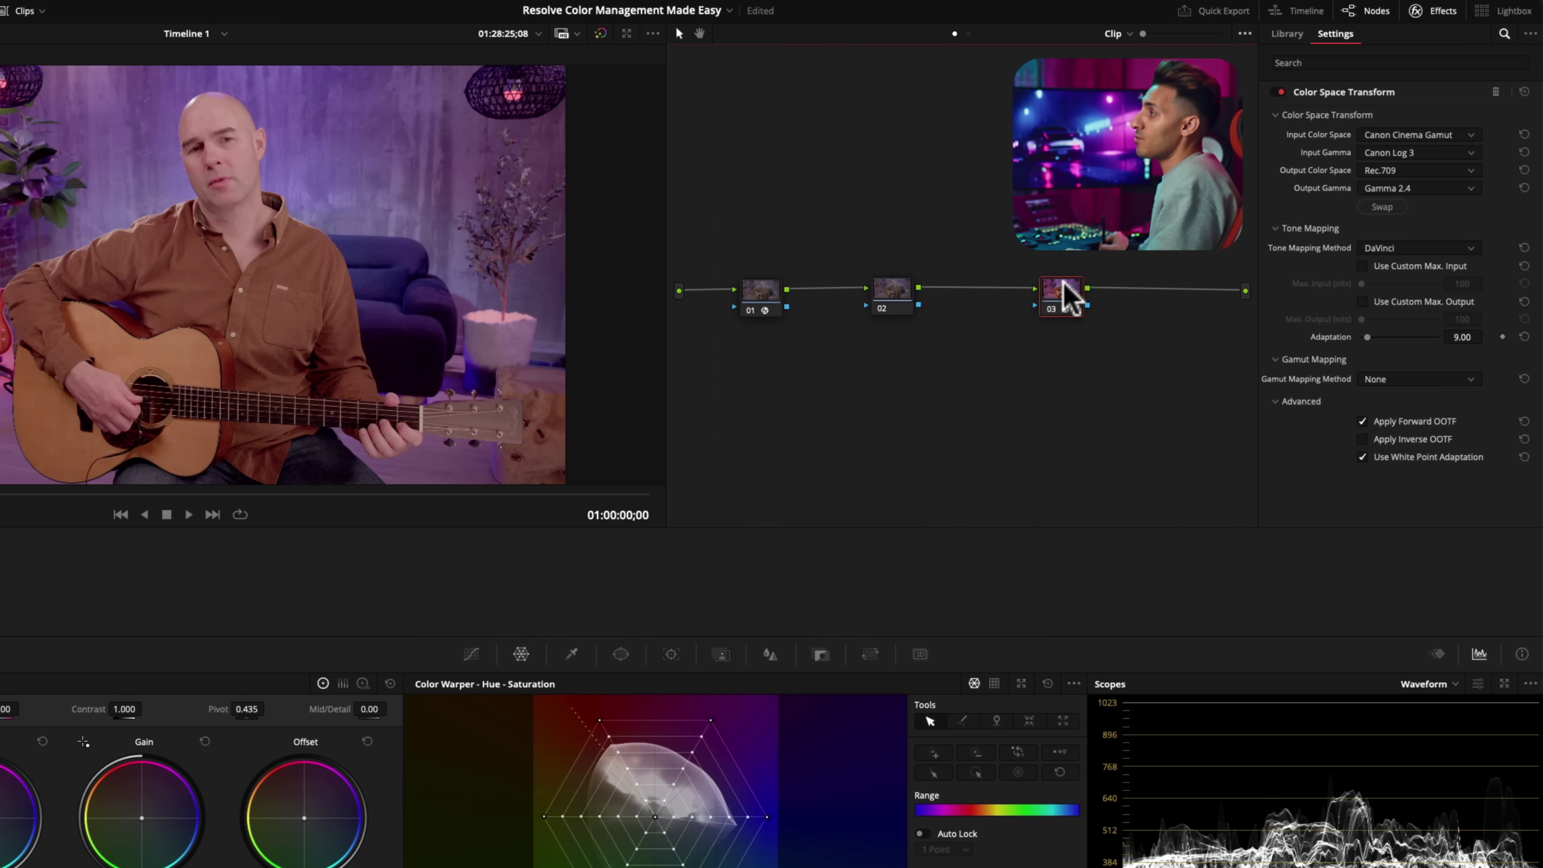
left_click(1425, 135)
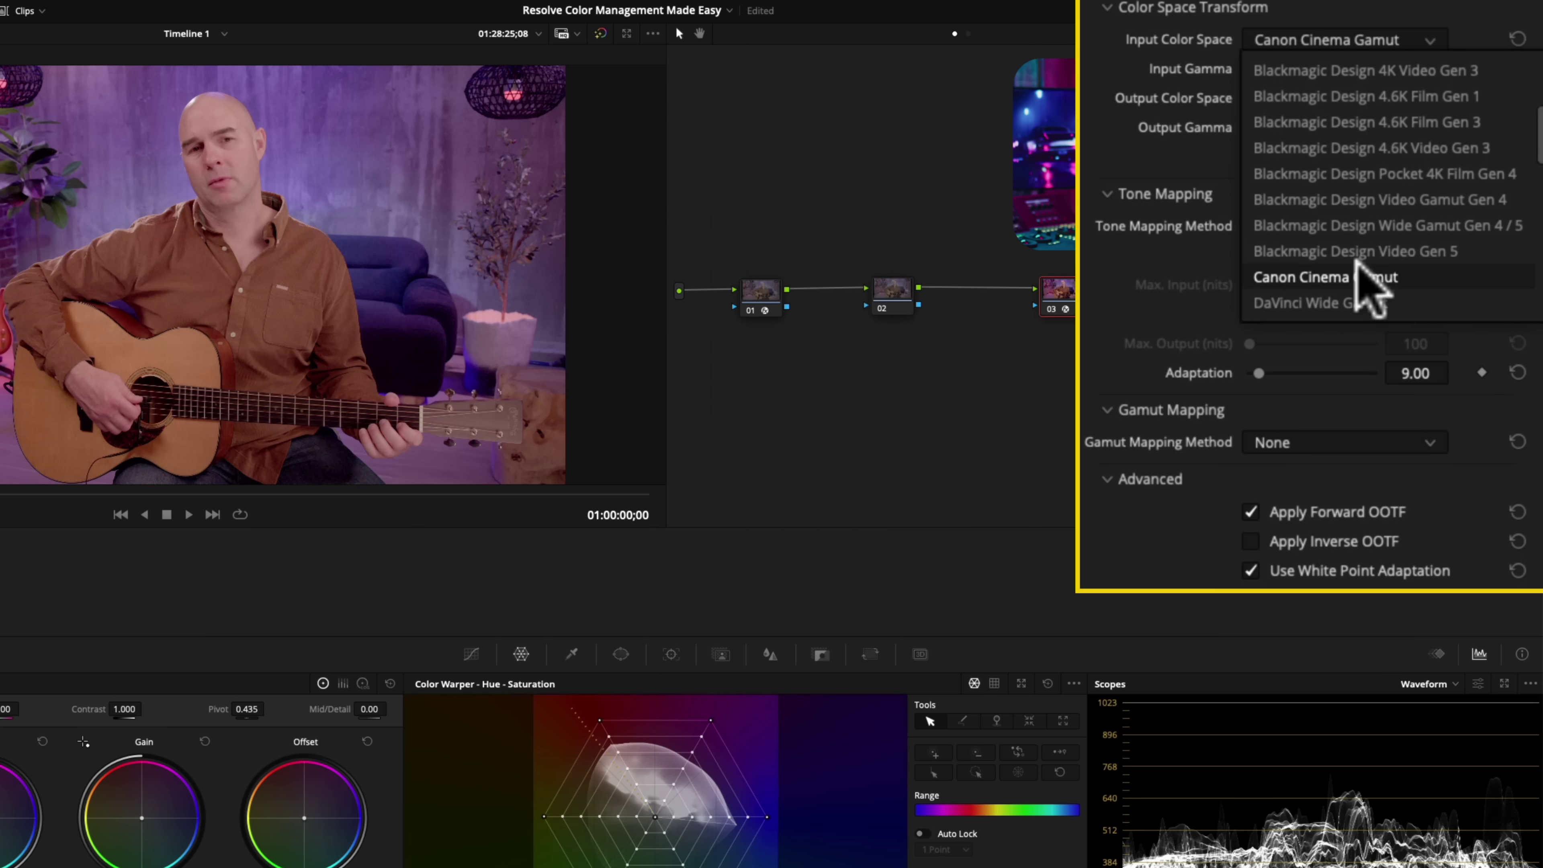
left_click(1270, 303)
left_click(1337, 72)
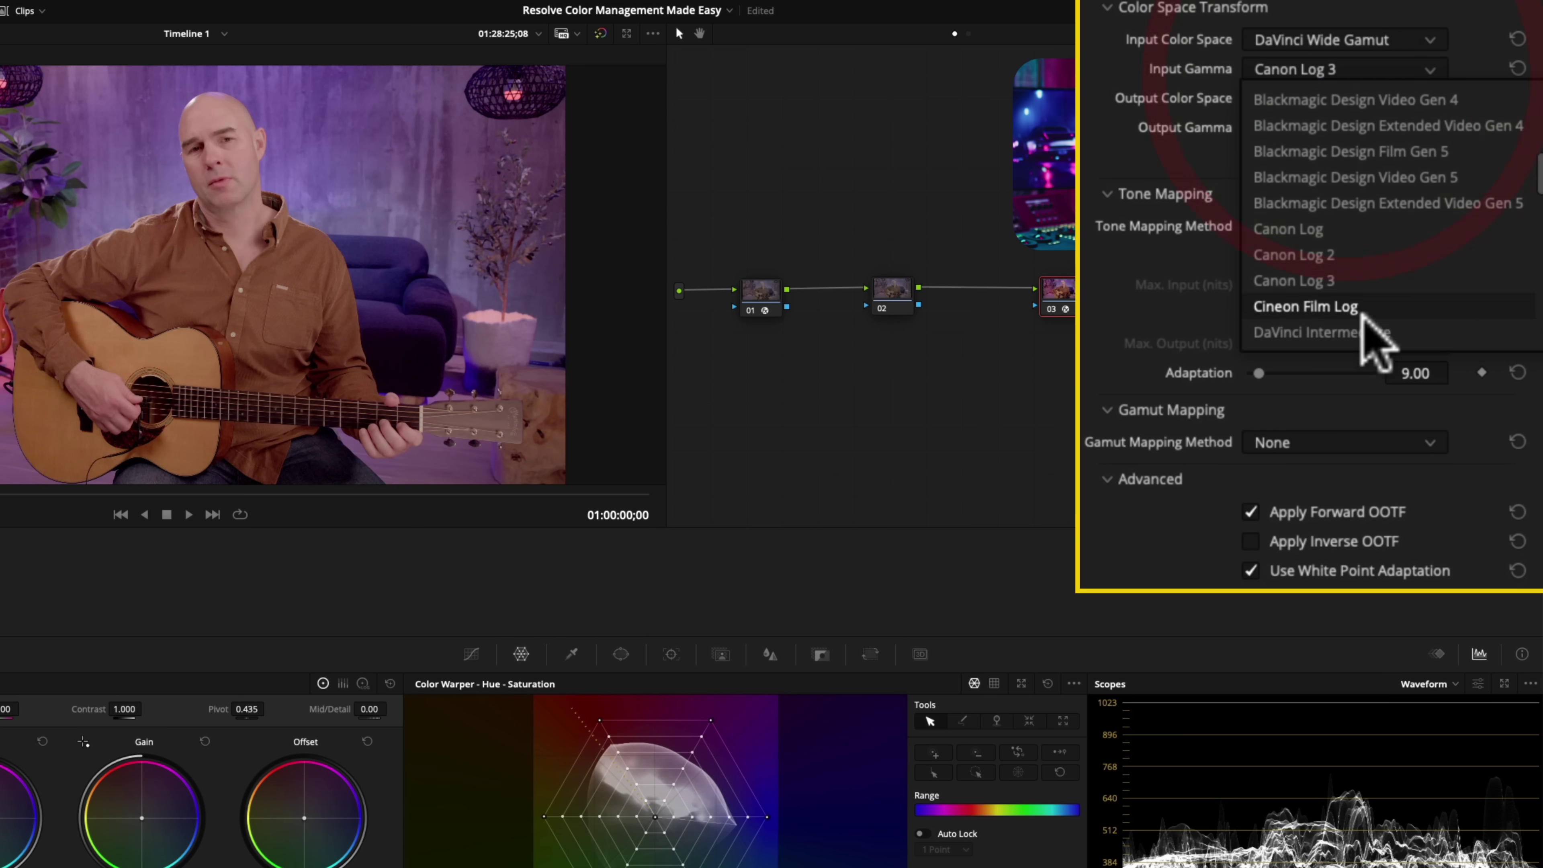
left_click(1322, 332)
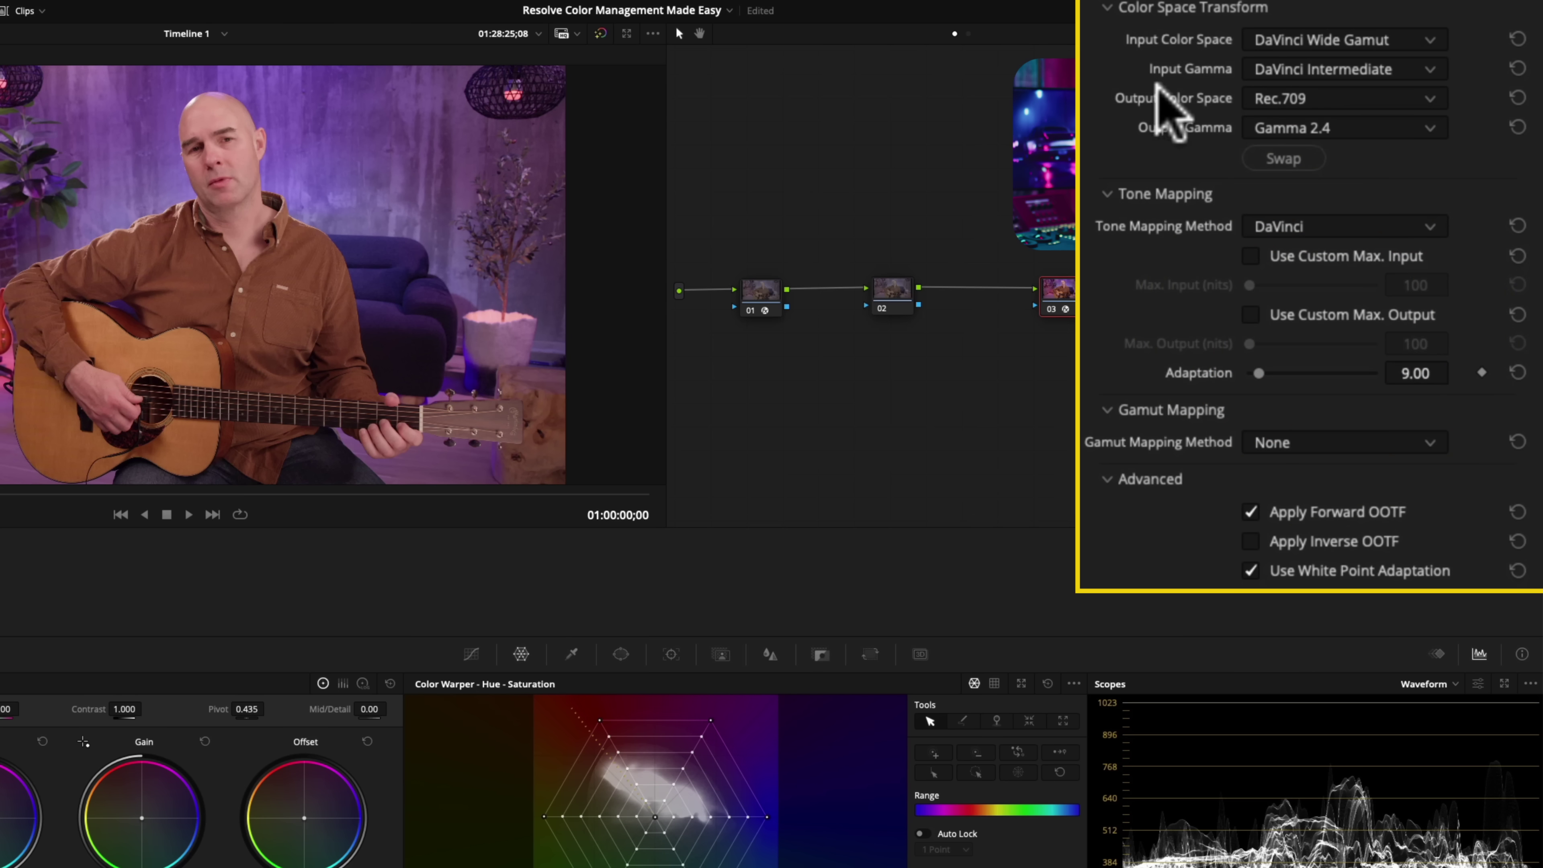
Review the Color Space Transform settings of nodes 01 and 03, and locate node 02 between them as the grading node
left_click(756, 293)
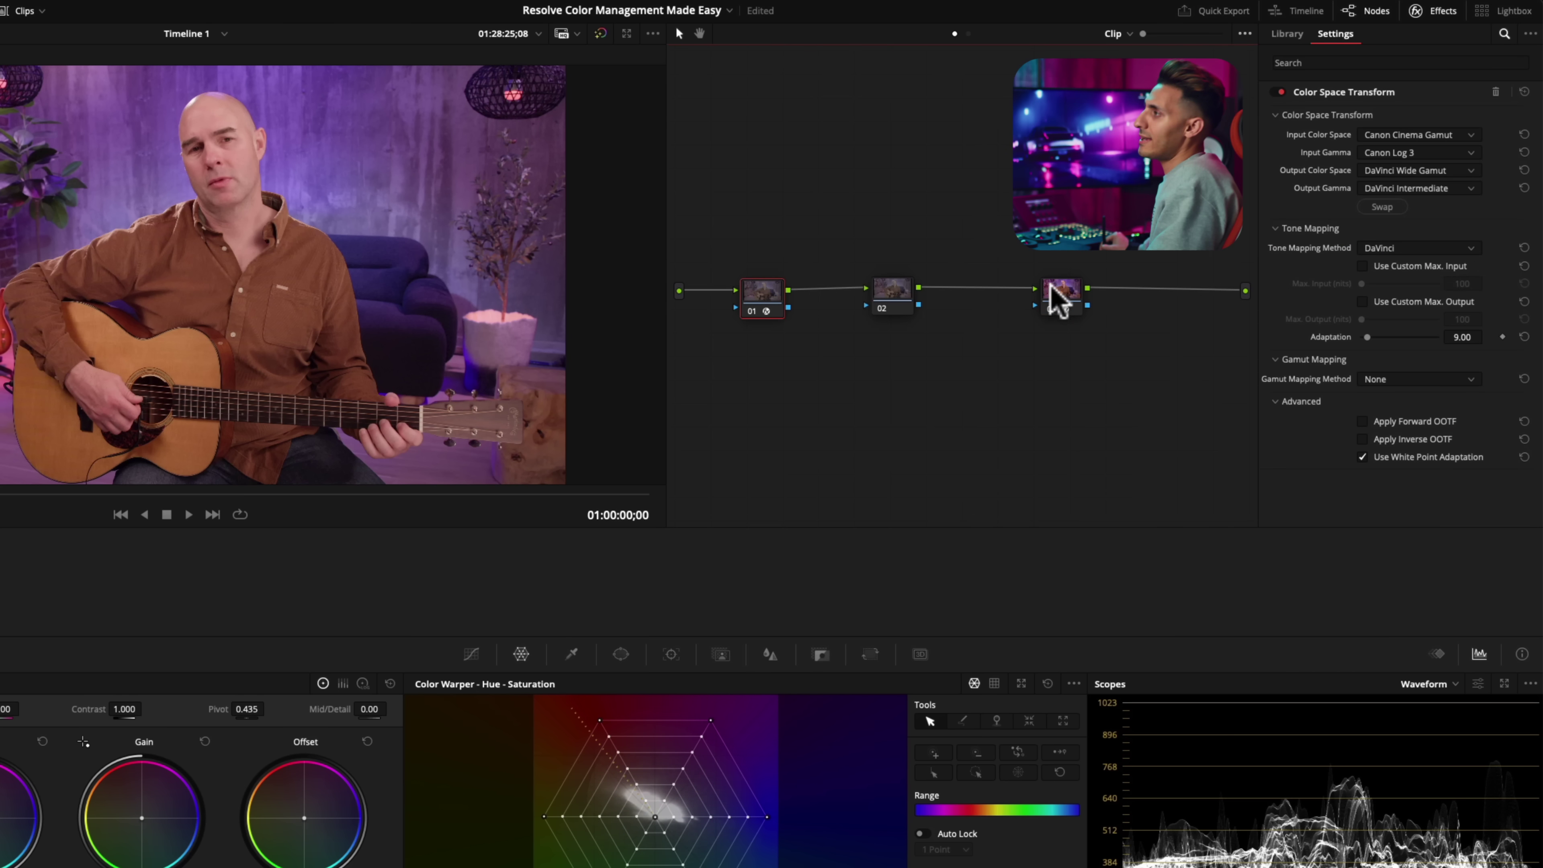
left_click_drag(1057, 298, 1102, 297)
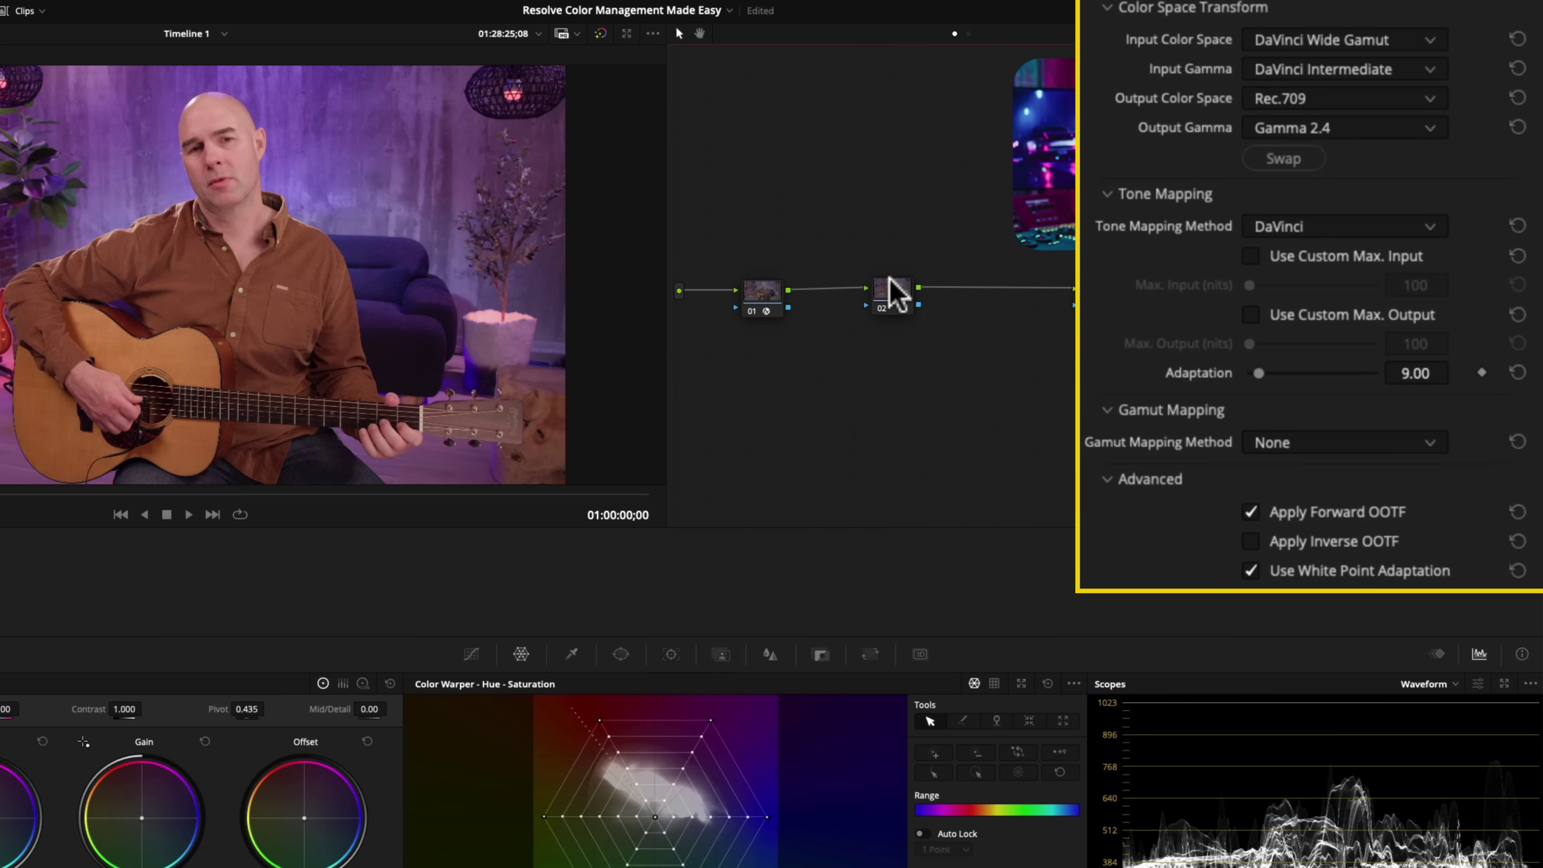
left_click_drag(894, 295, 909, 296)
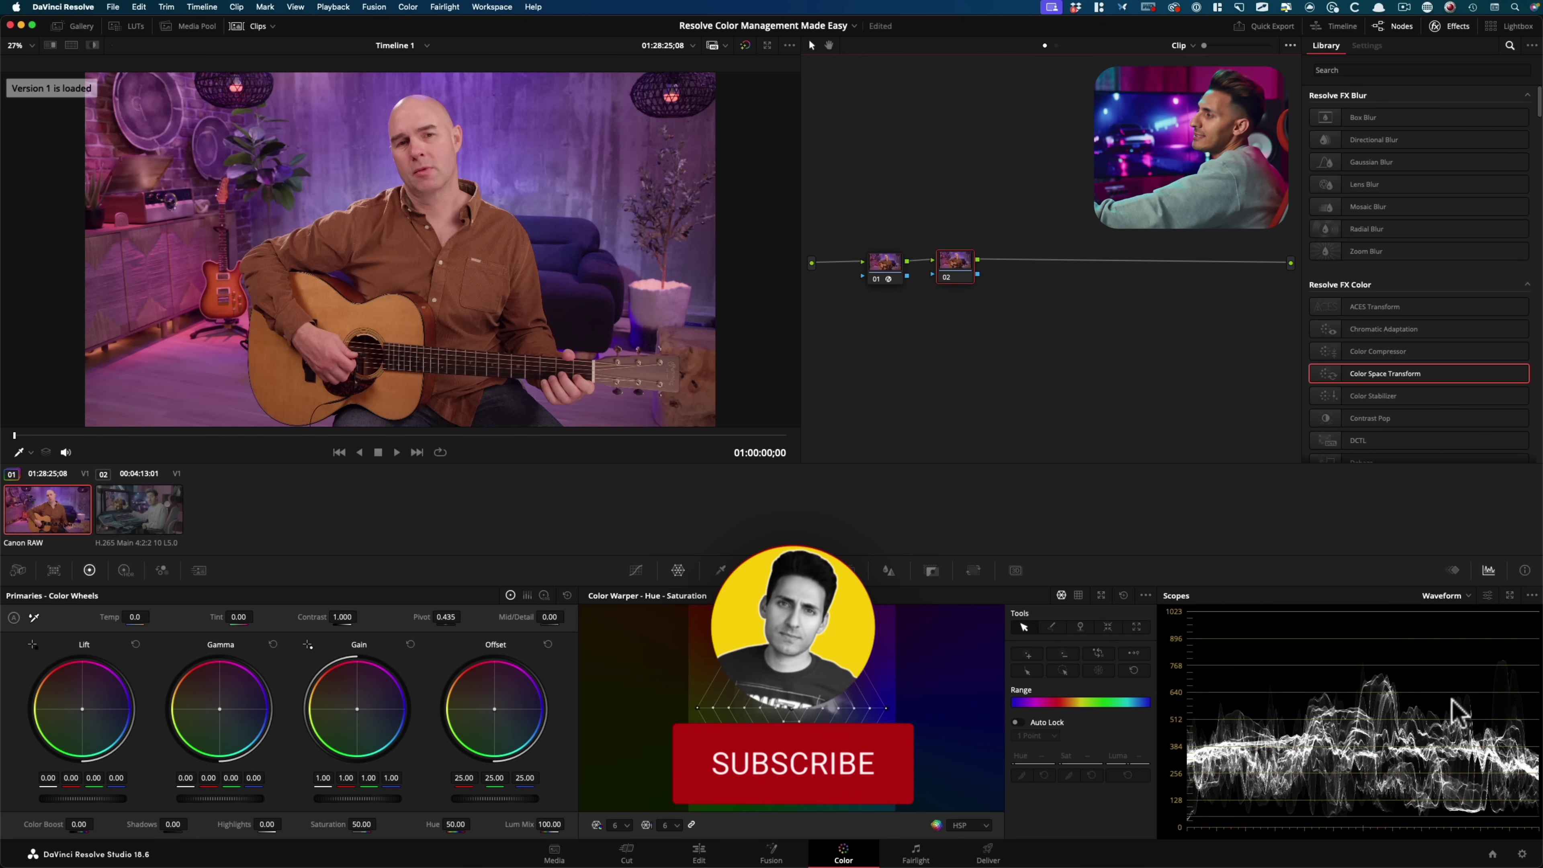
Switch between grade versions 1 and 2 to compare their color distribution in the Color Warper and their node 01 transform settings
key("super+b")
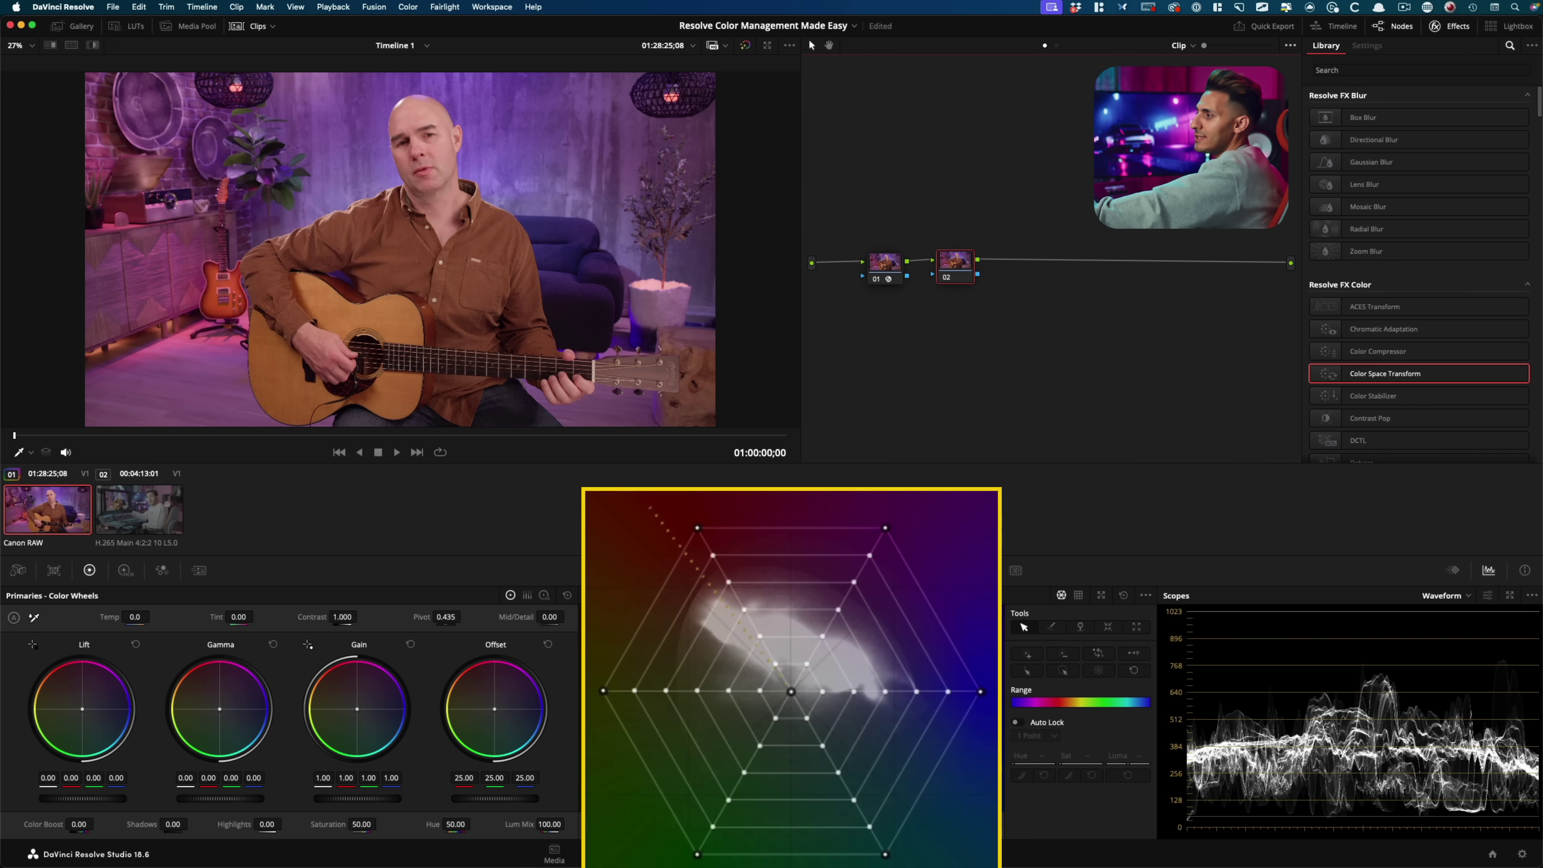
key("super+n")
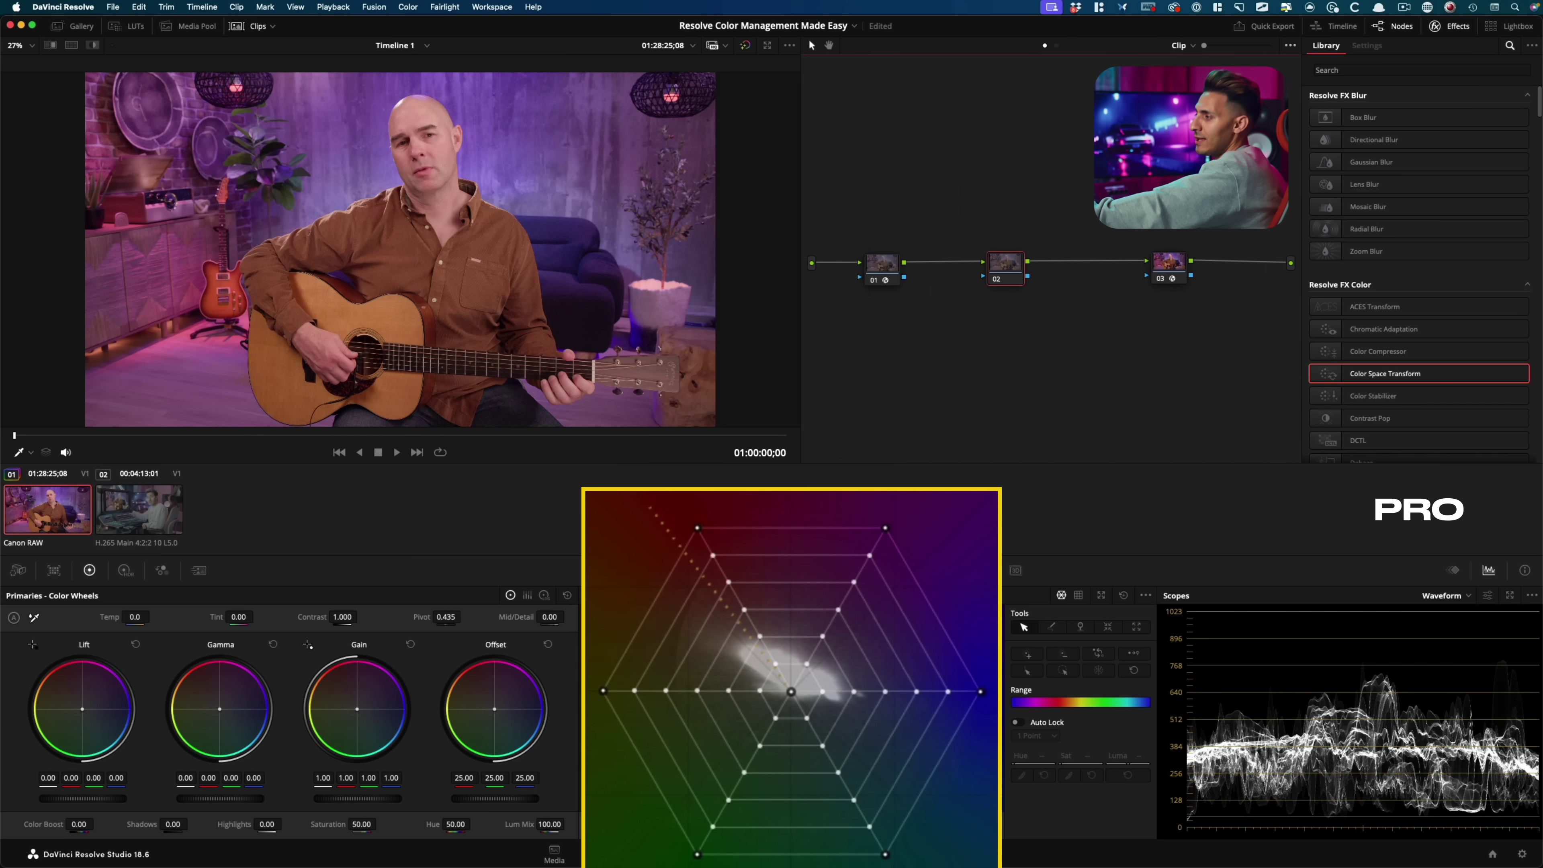
key("super+b")
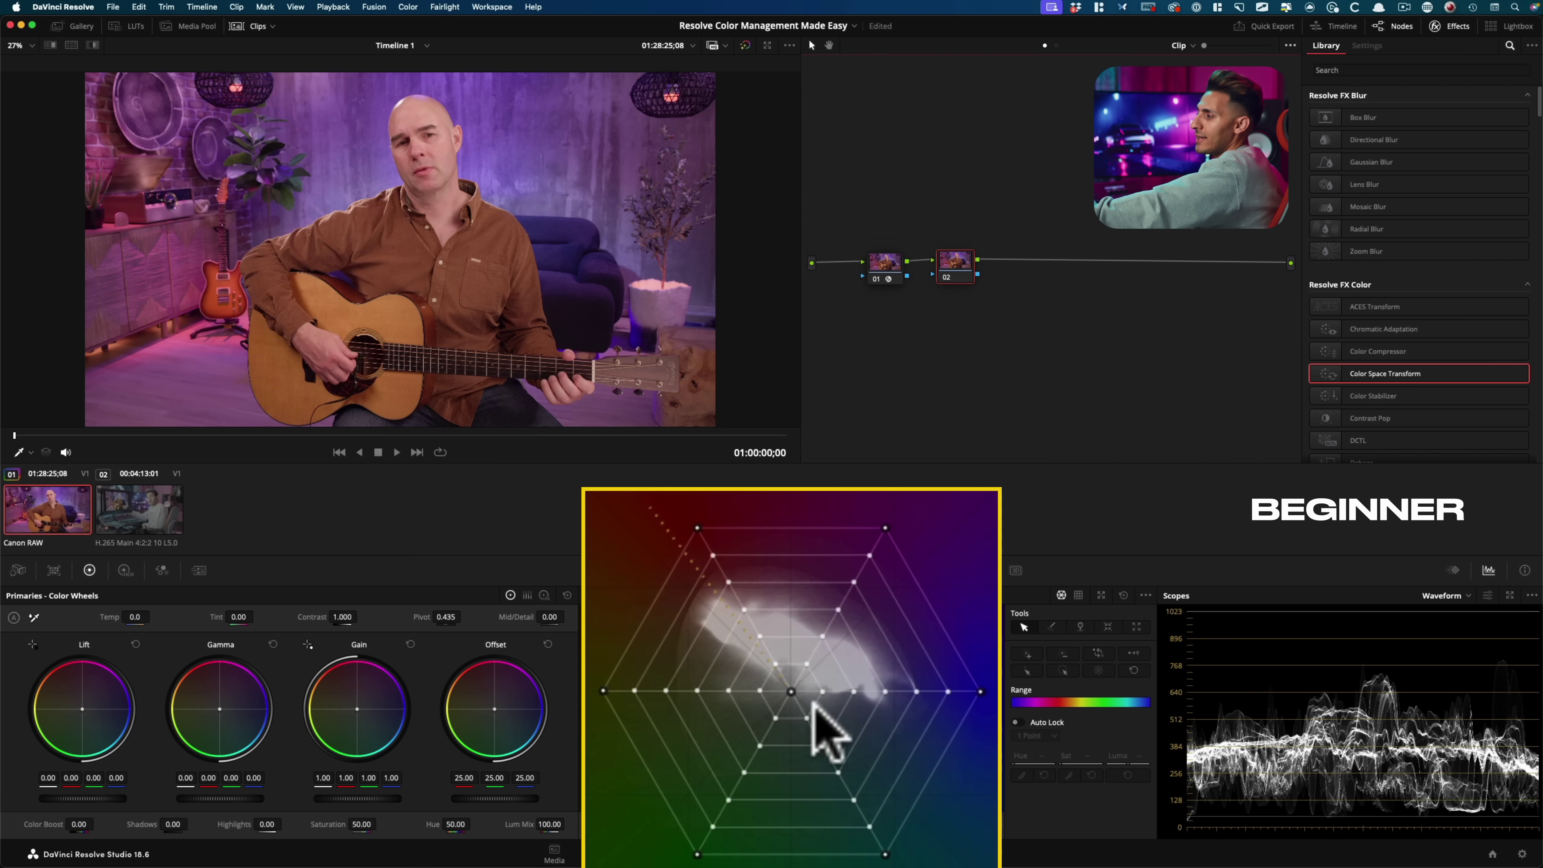
left_click(892, 257)
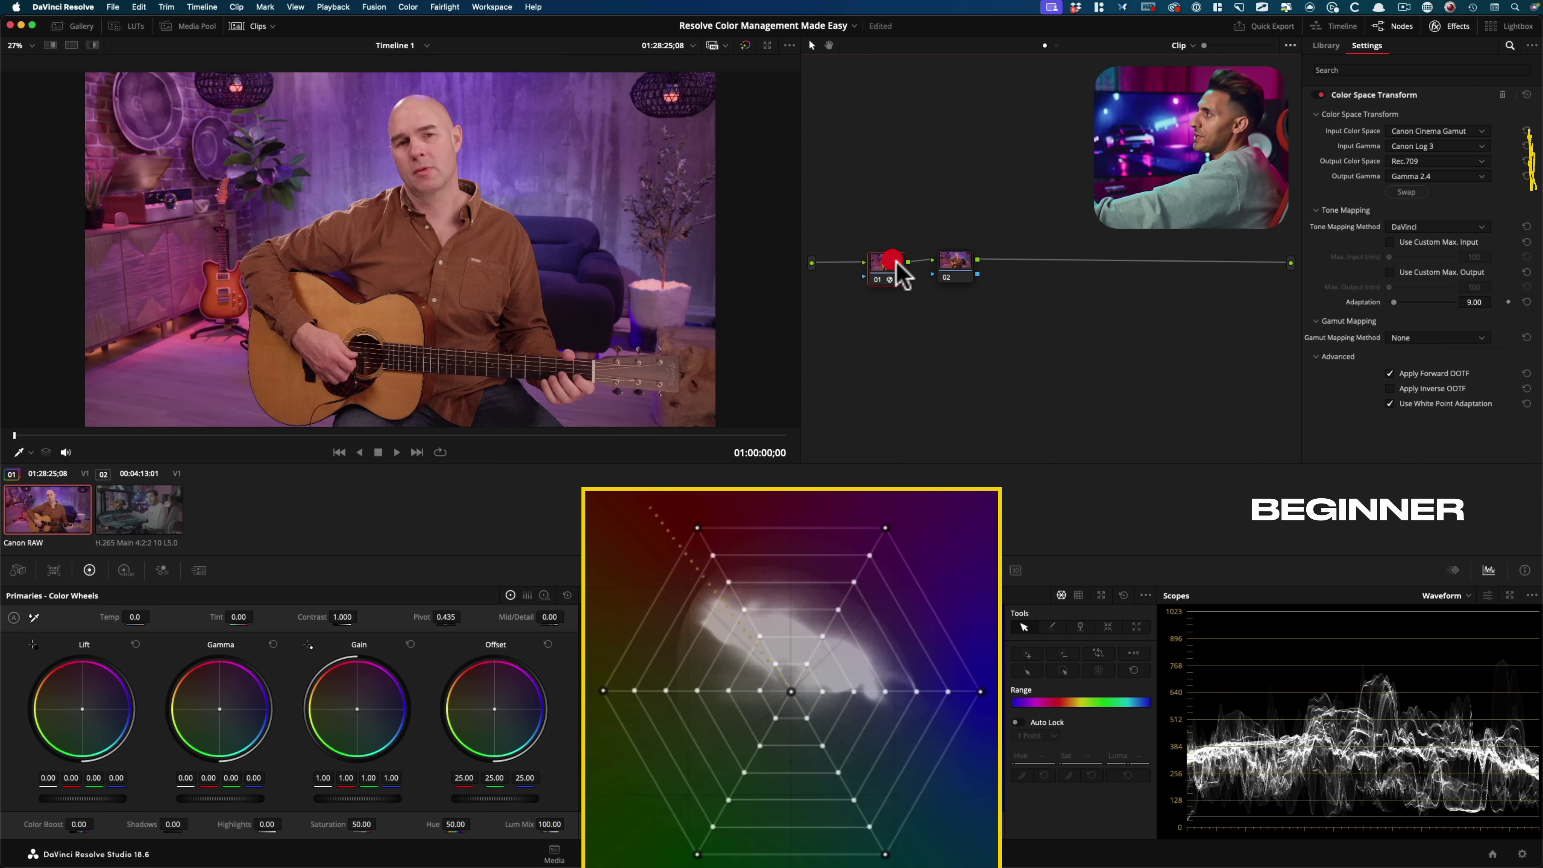
left_click(959, 271)
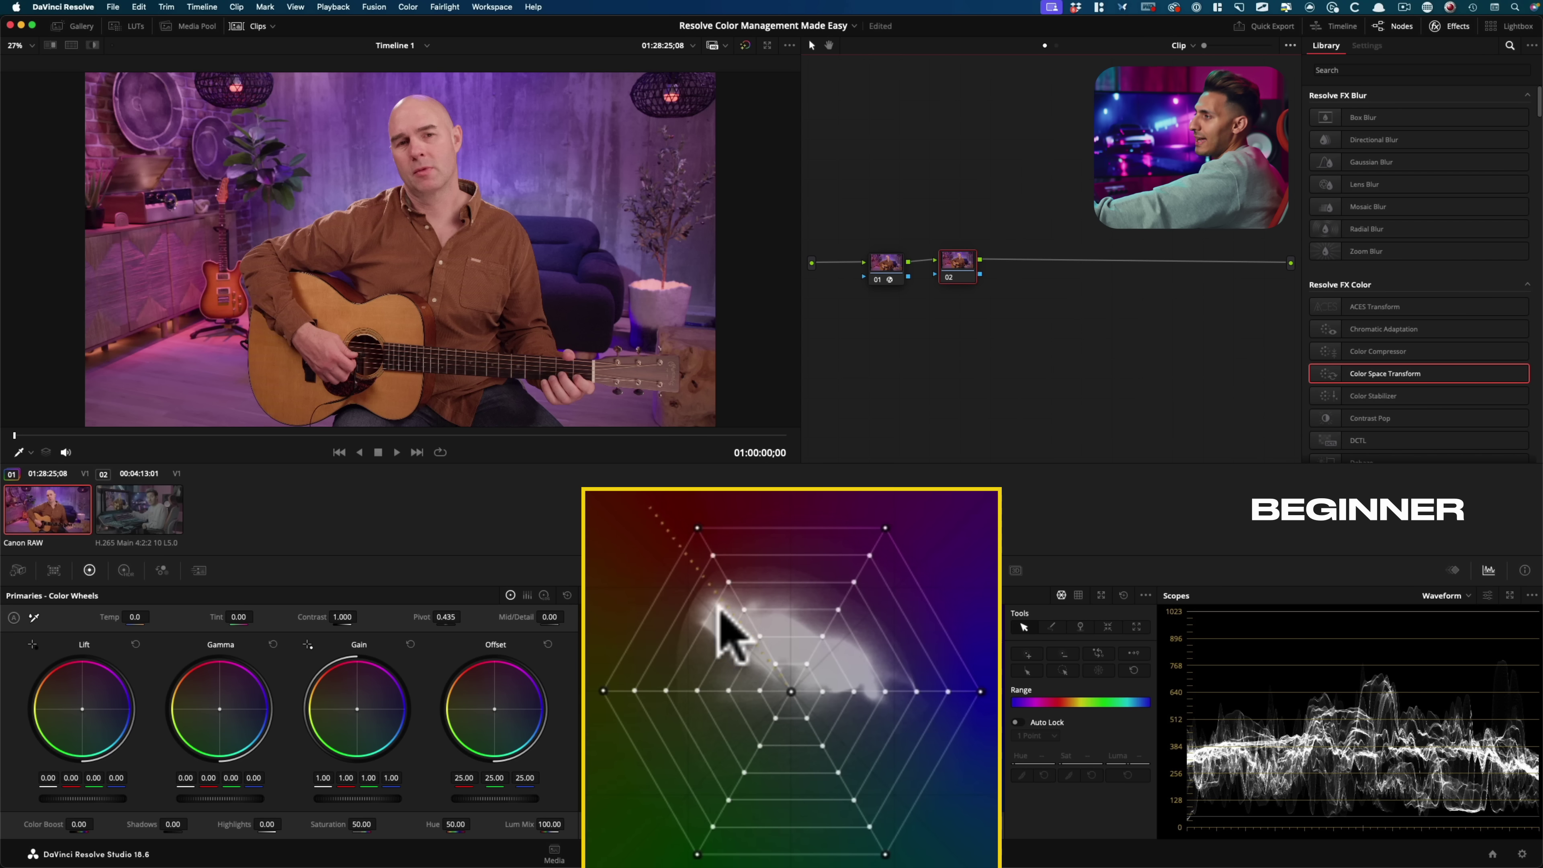
key("super+n")
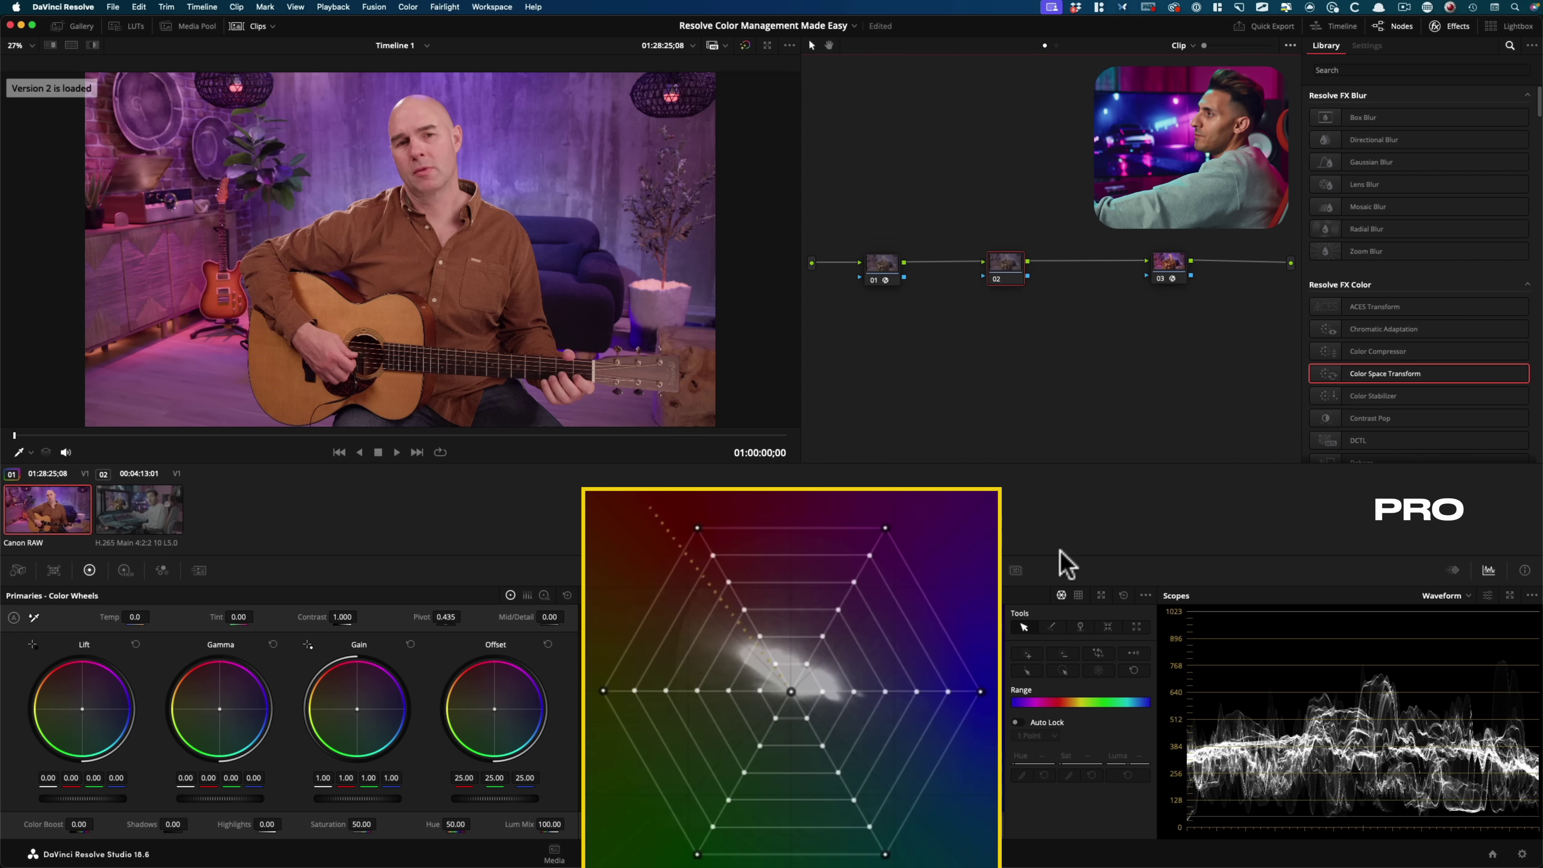
left_click_drag(887, 283, 882, 273)
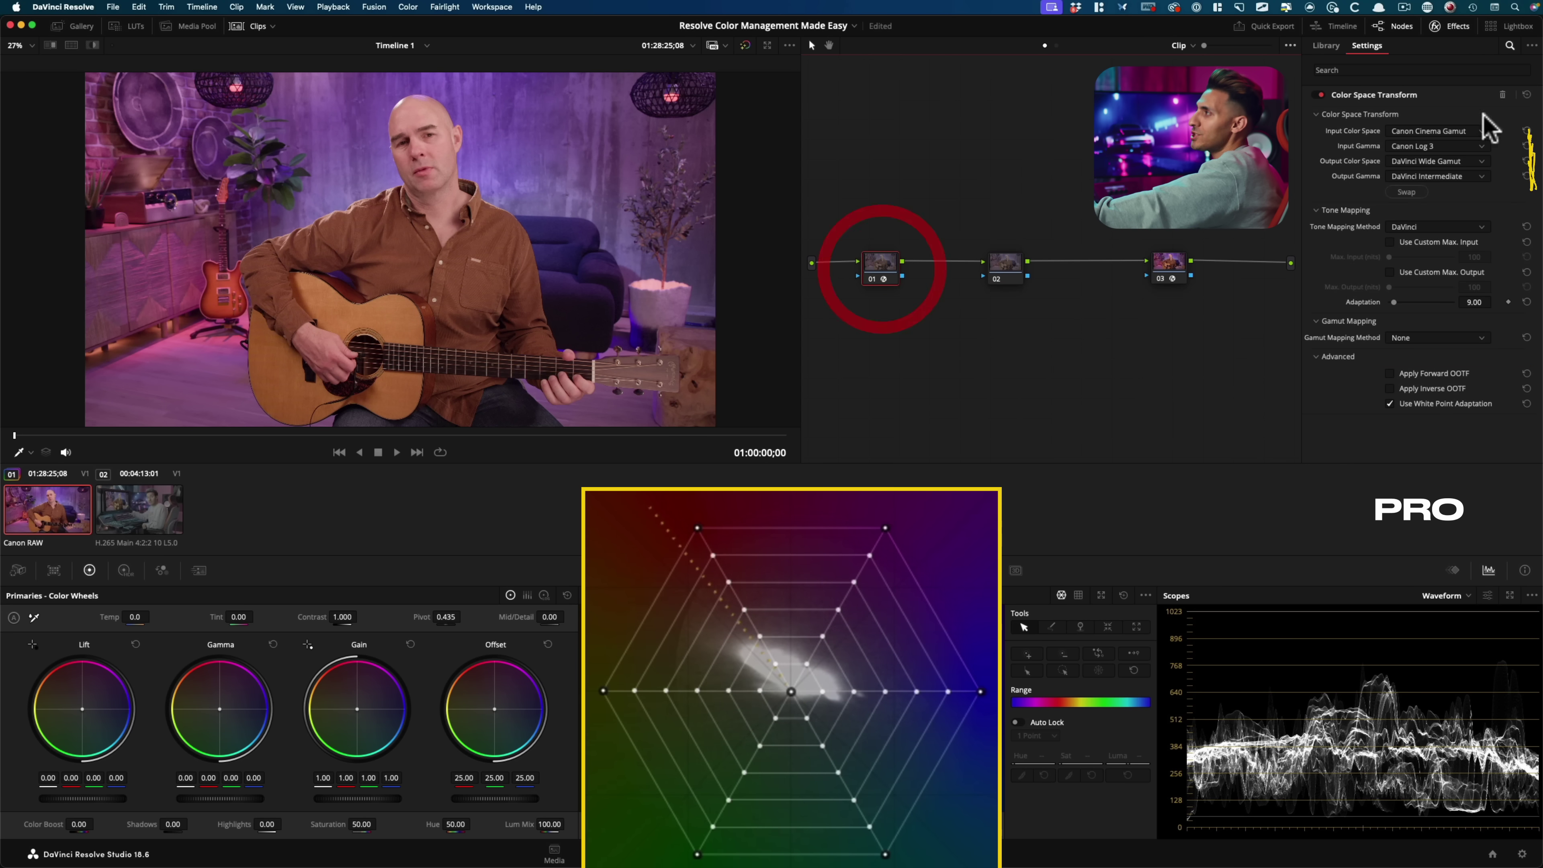
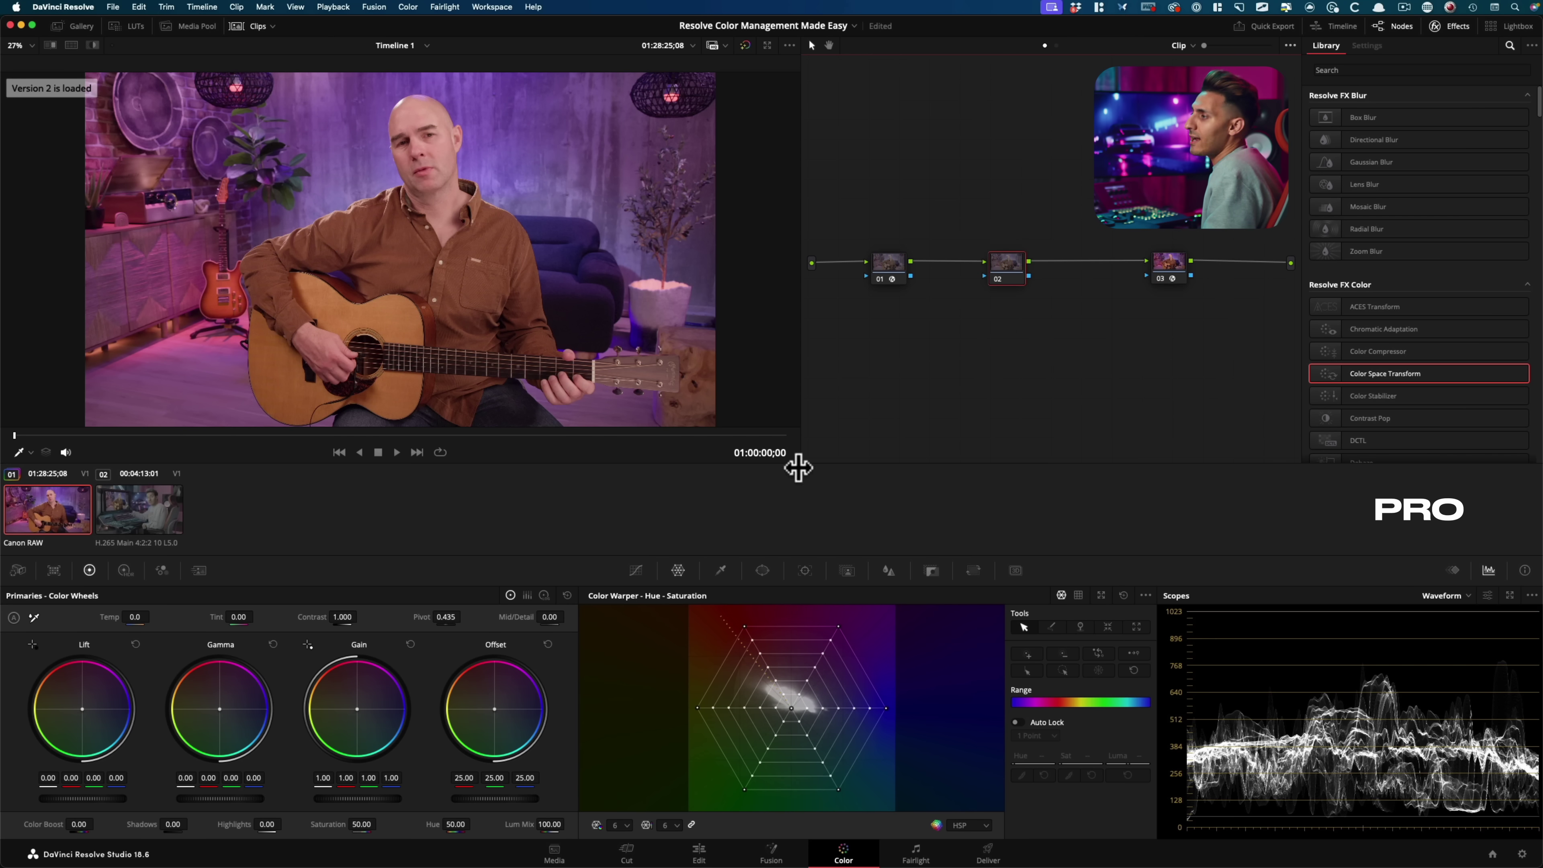
On node 02 of version 2, shape the custom curve into a gentle S with lowered shadows and raised highlights
left_click(637, 570)
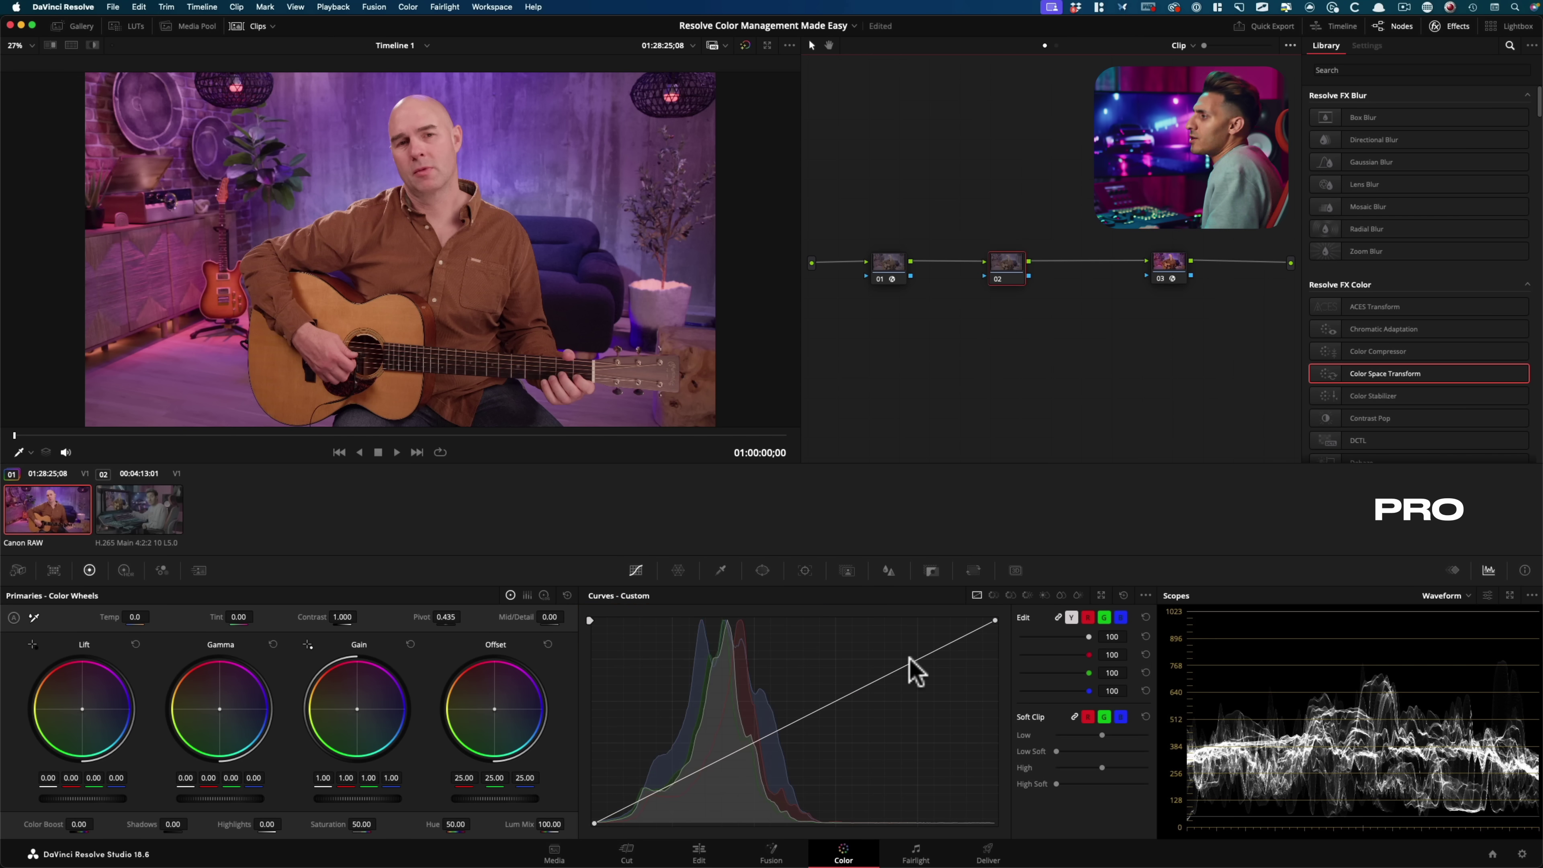
left_click_drag(1003, 555, 963, 546)
left_click_drag(572, 768, 599, 785)
key("super+d")
key("super+d")
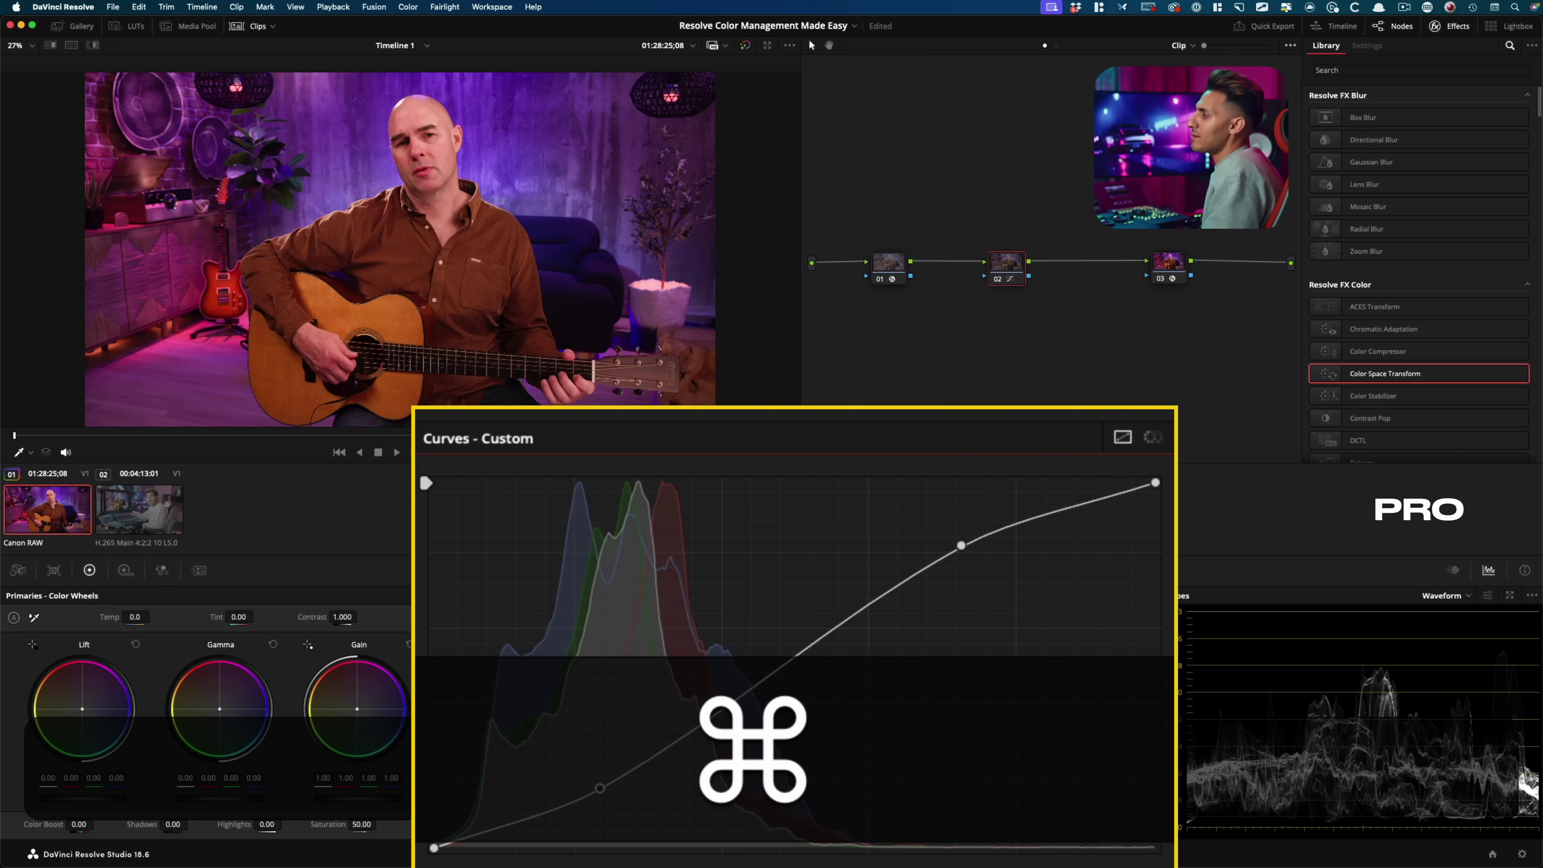
left_click_drag(960, 544, 946, 566)
Toggle node 02 off and on repeatedly to judge the image before and after the curve adjustment
key("super+d")
key("super+d")
key("super+d")
key("super+d")
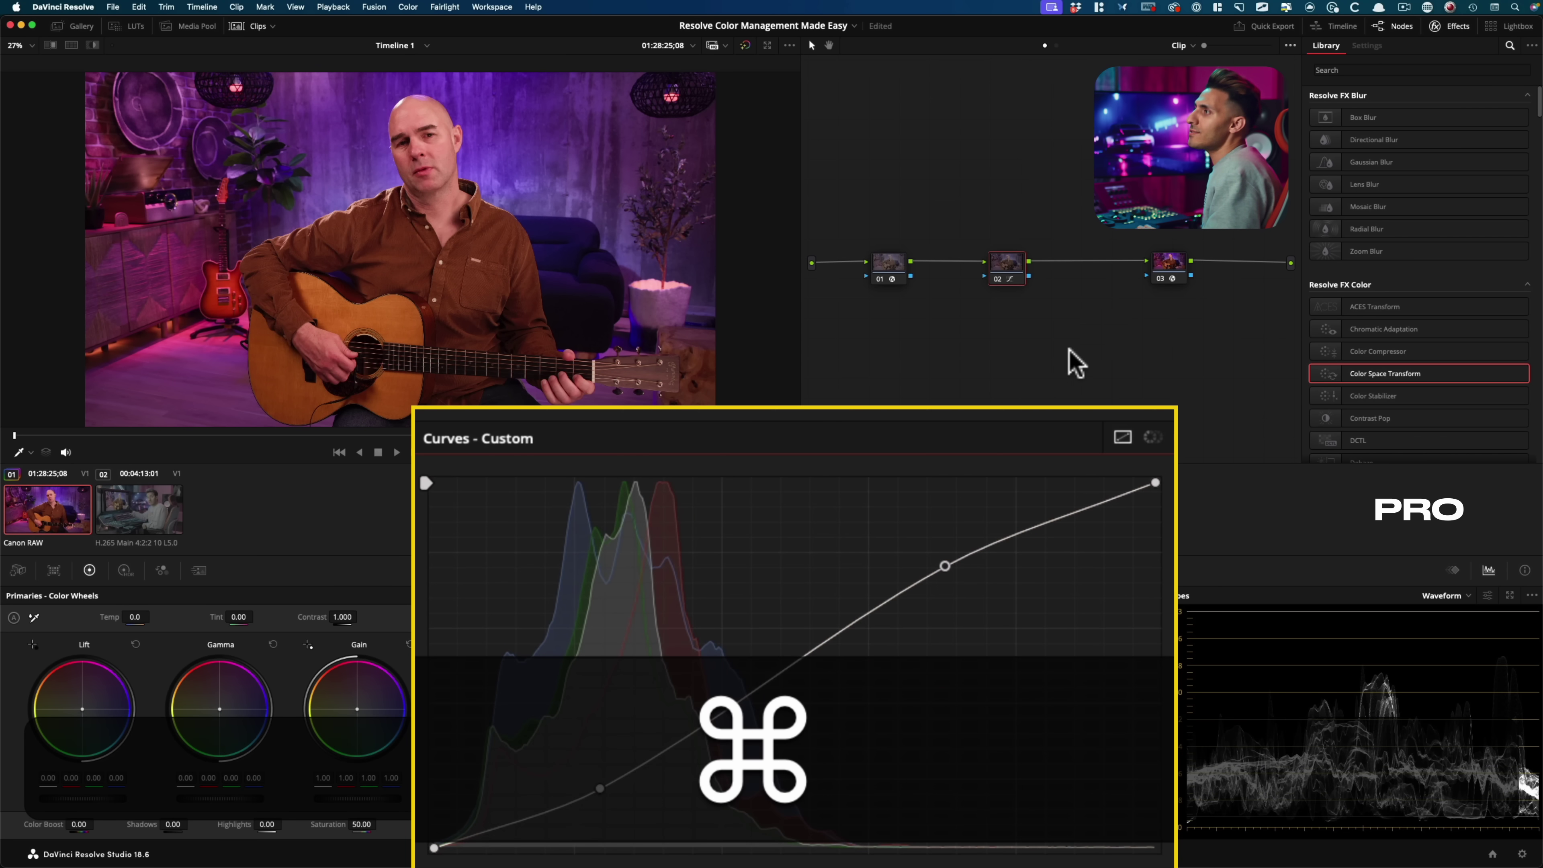
key("super+d")
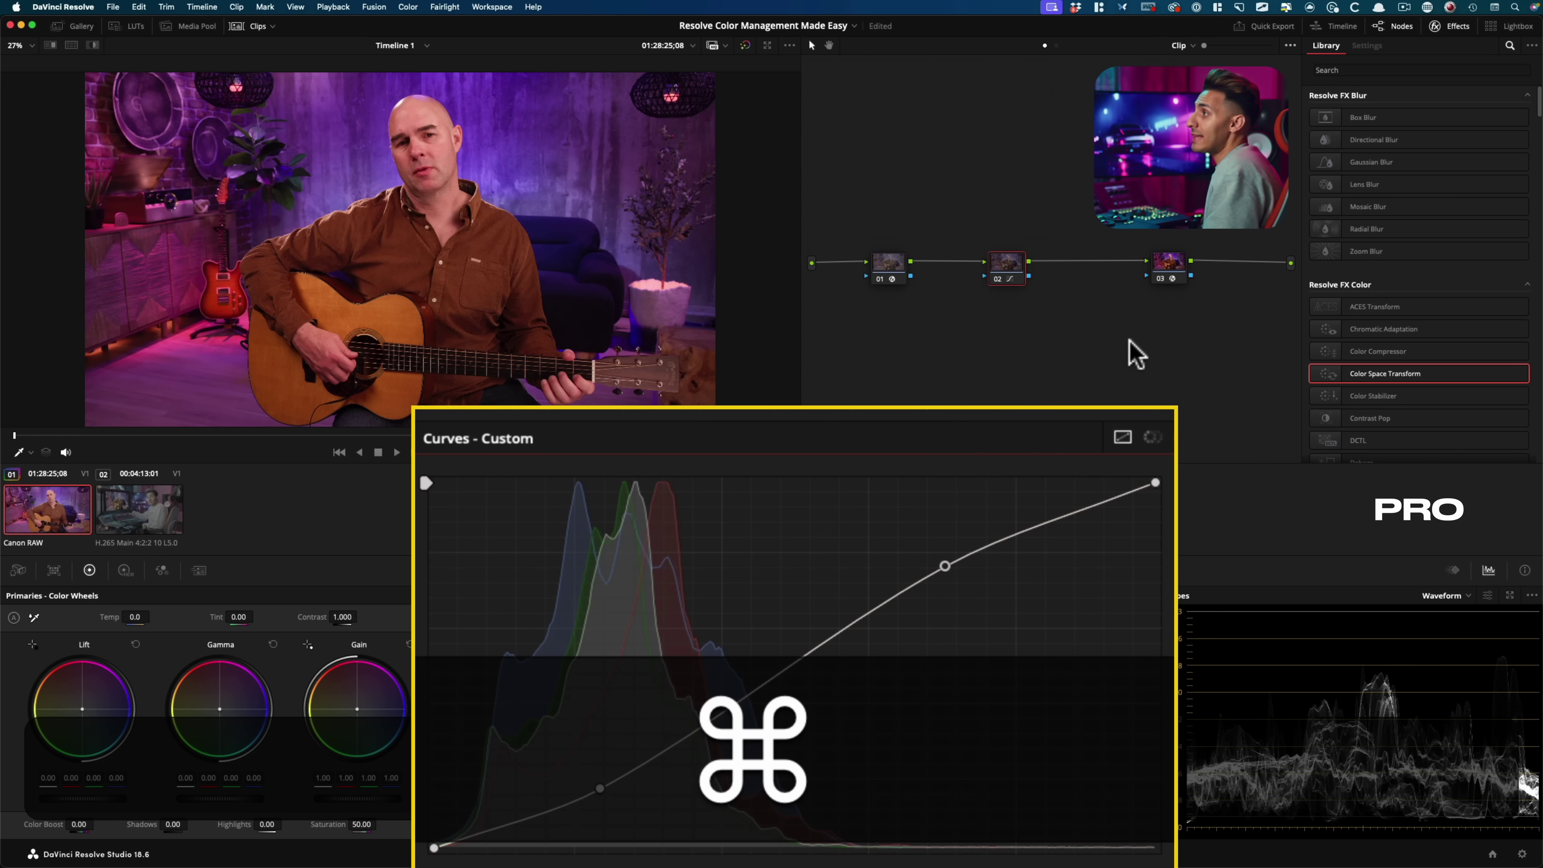
key("super+d")
Copy the curve grade from node 02 of version 2 onto node 02 of version 1
left_click(1005, 268)
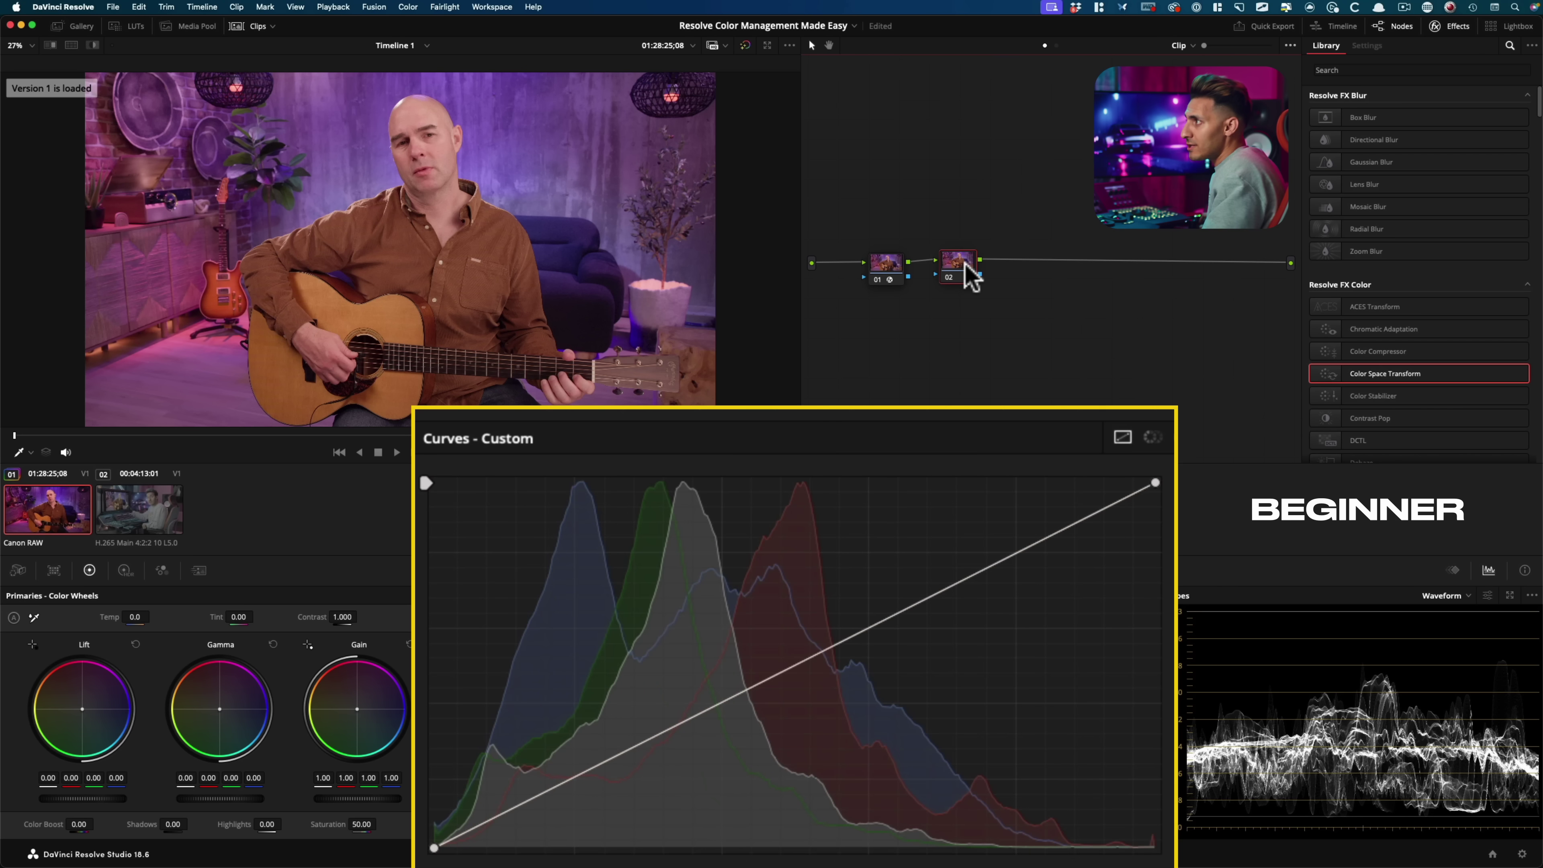
left_click(964, 264, "super")
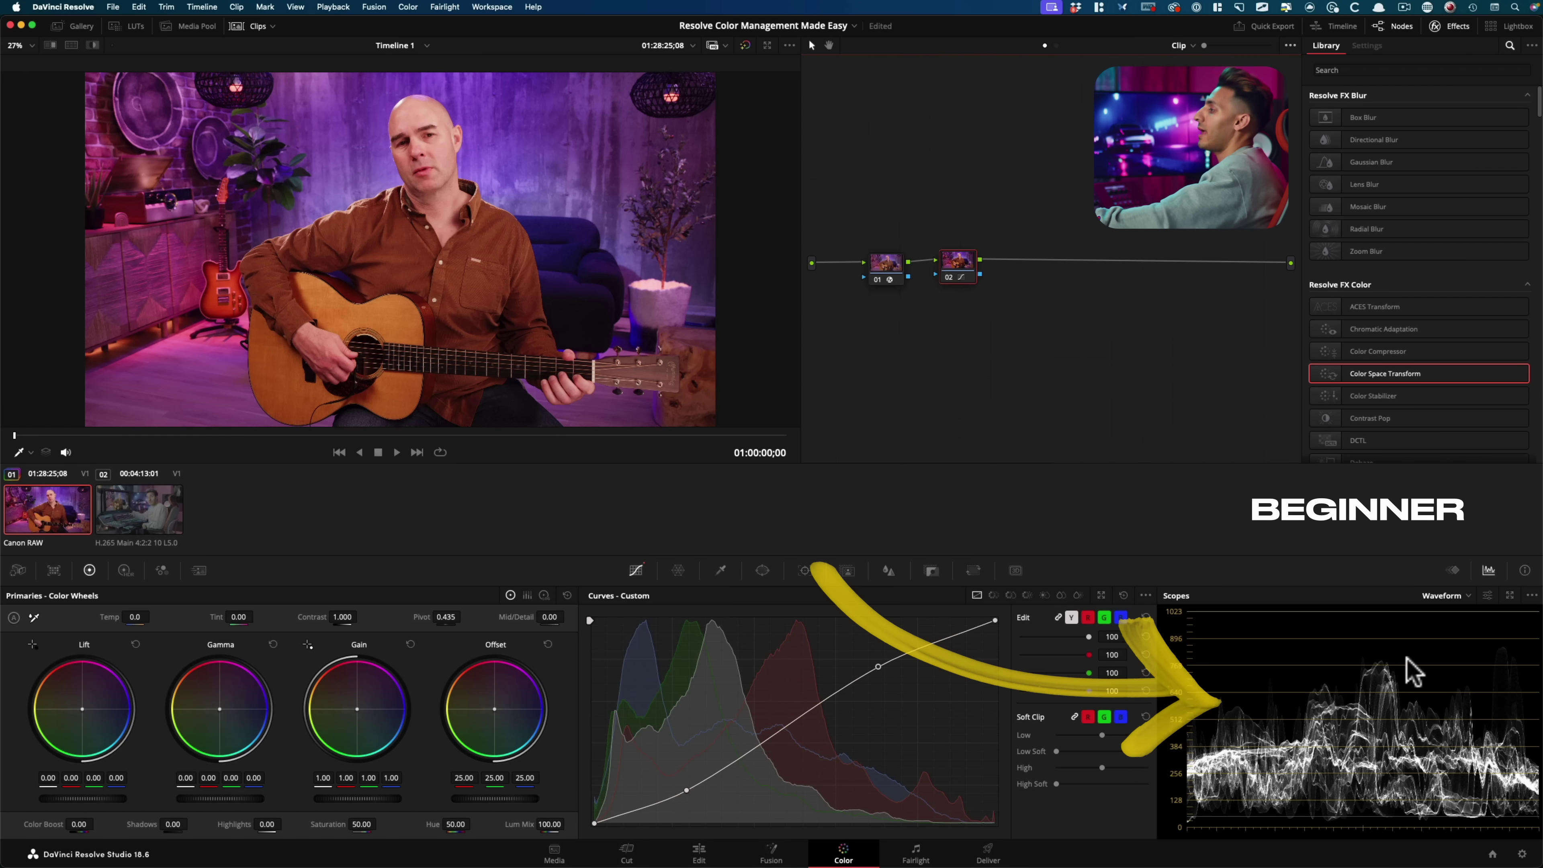
Show the scopes in a floating four-up window and hide the clip thumbnails to enlarge the viewer for comparing versions
left_click(1511, 595)
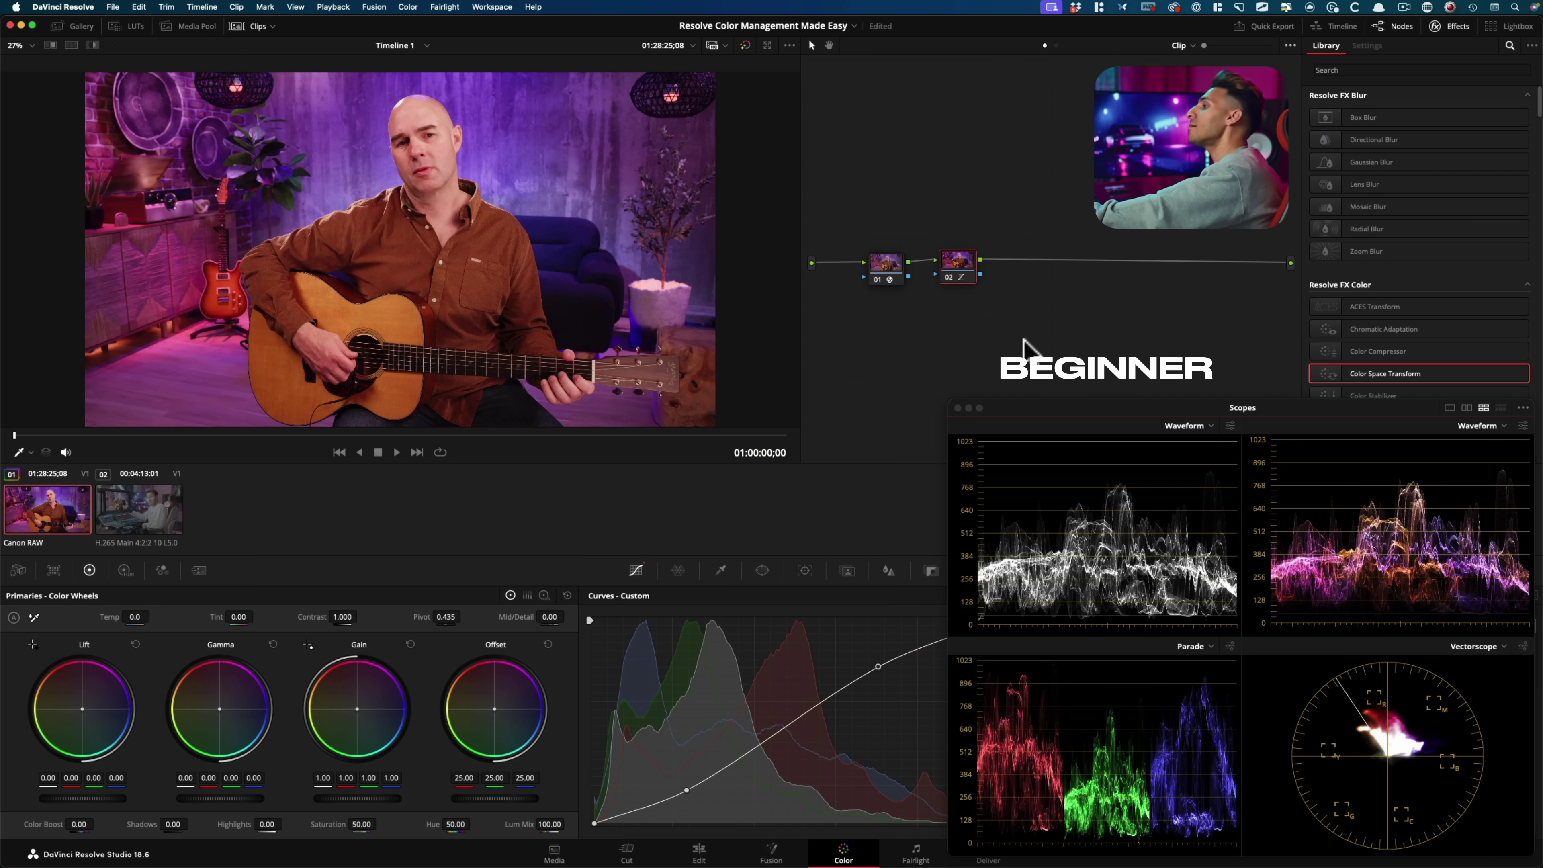
key("super+n")
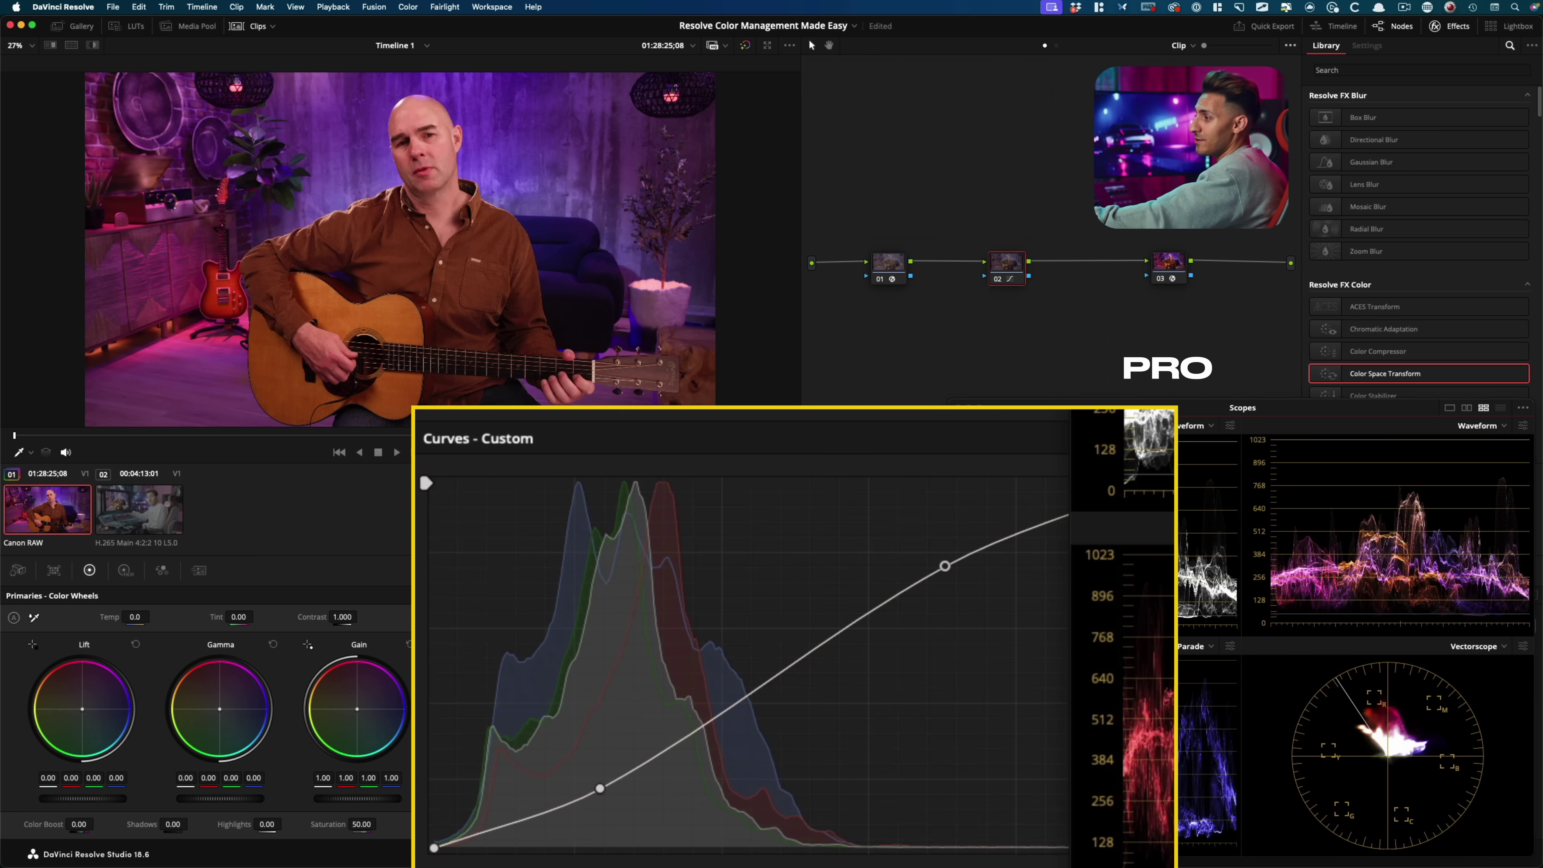
key("super+b")
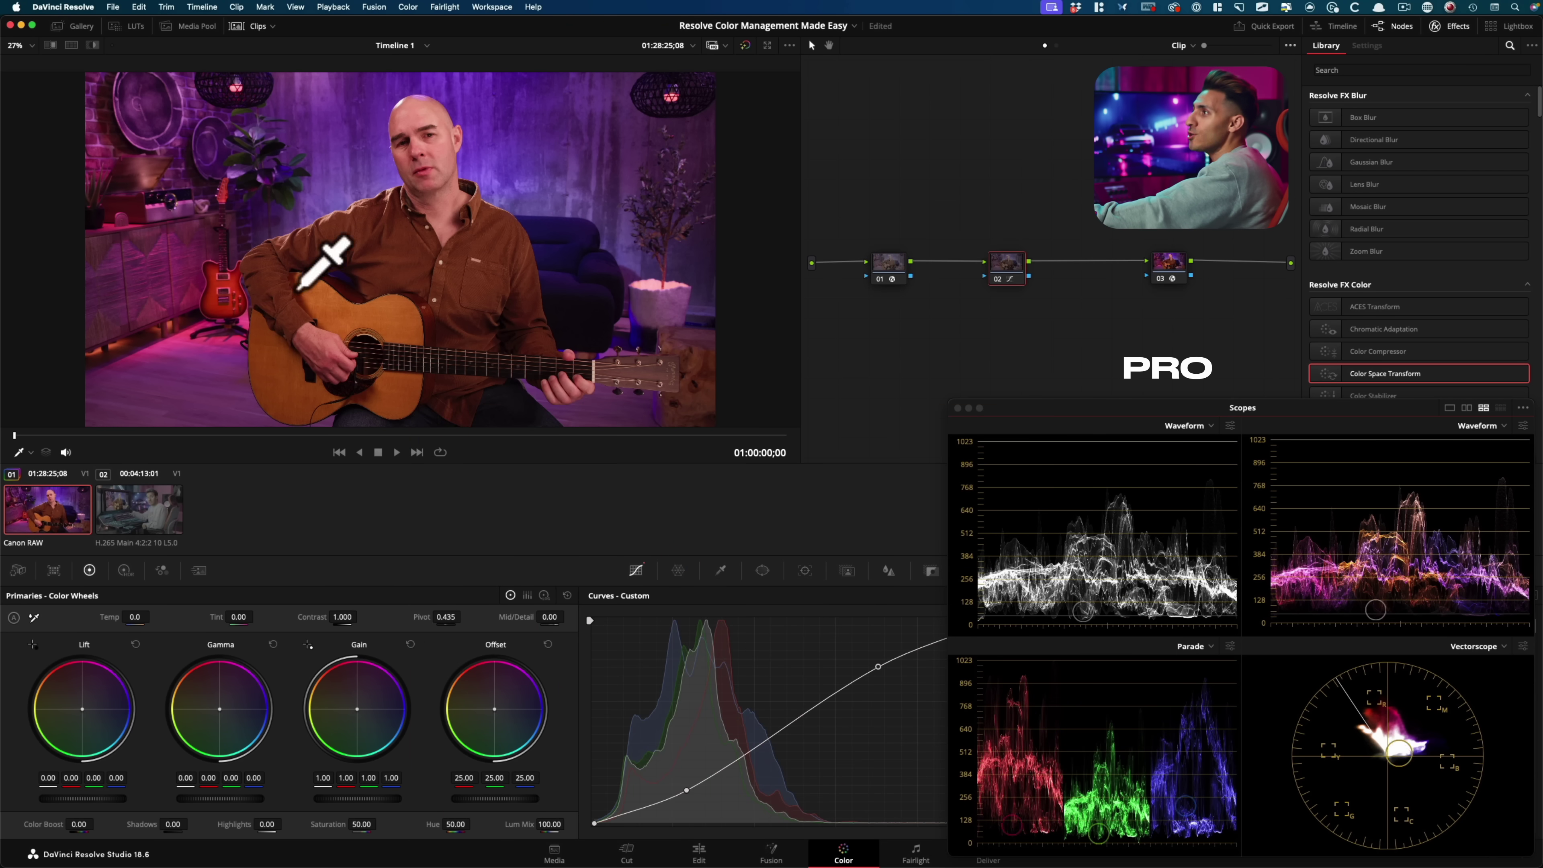
left_click(255, 26)
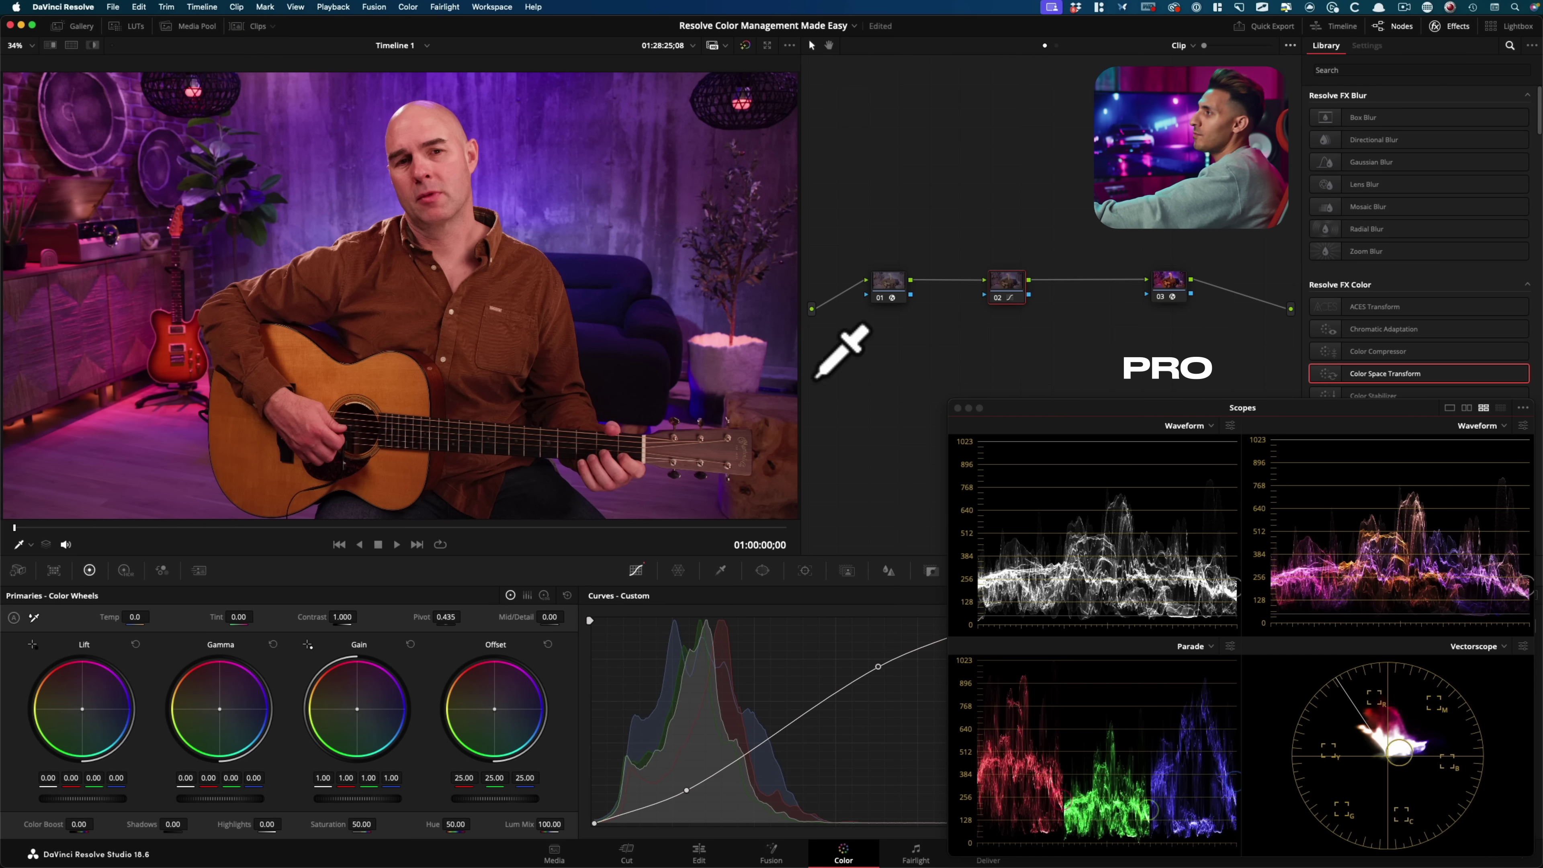
Alternate between the two-node and three-node grade versions, comparing skin tones, curve histogram and scopes, and finish on version 2
key("super+b")
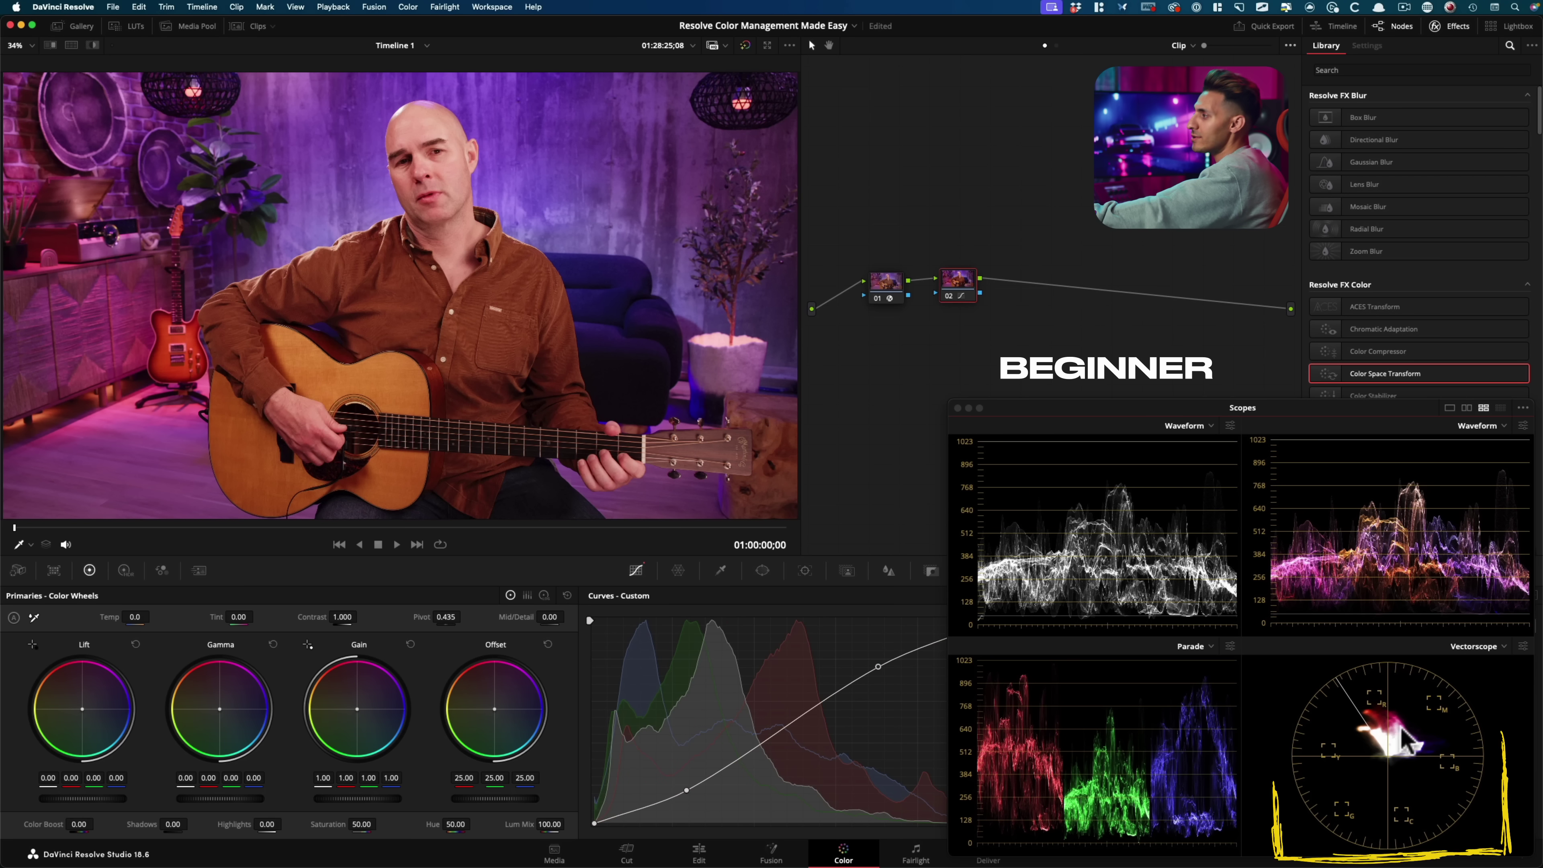
key("super+b")
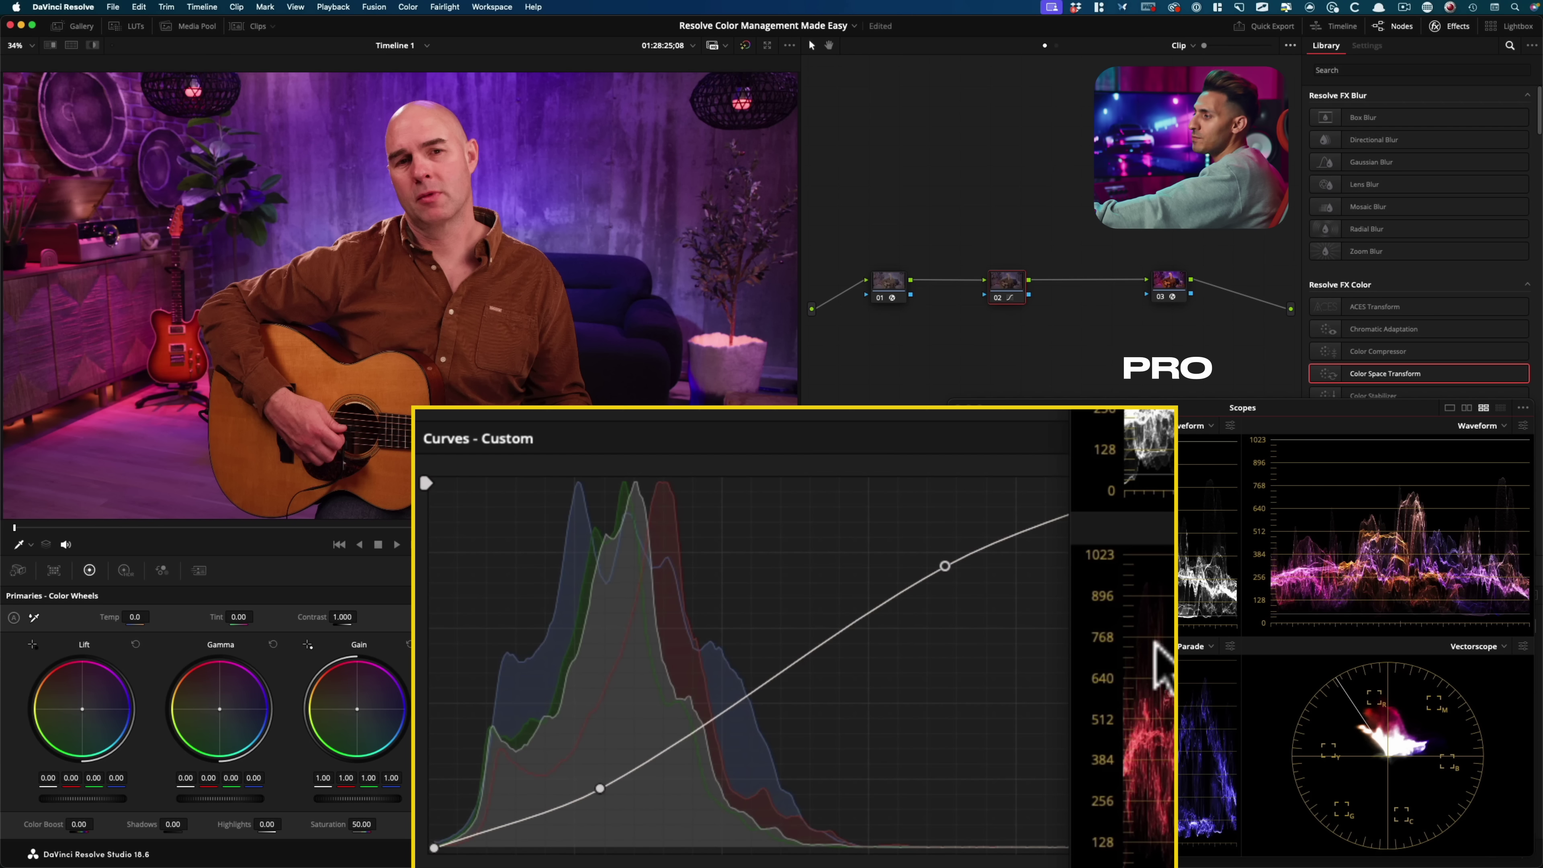
key("super+b")
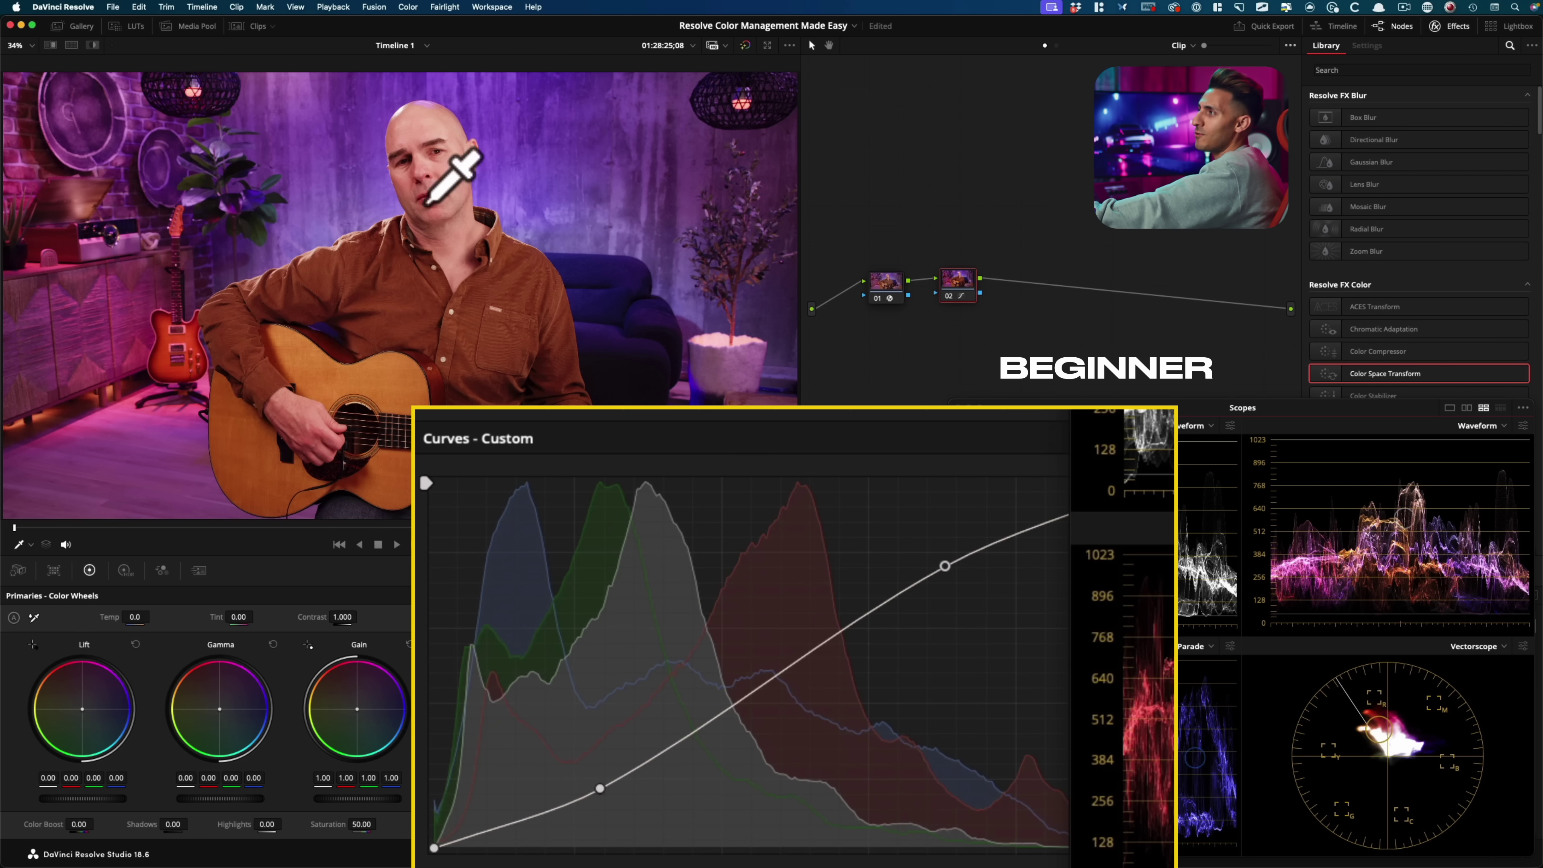
key("super+b")
key("super+b")
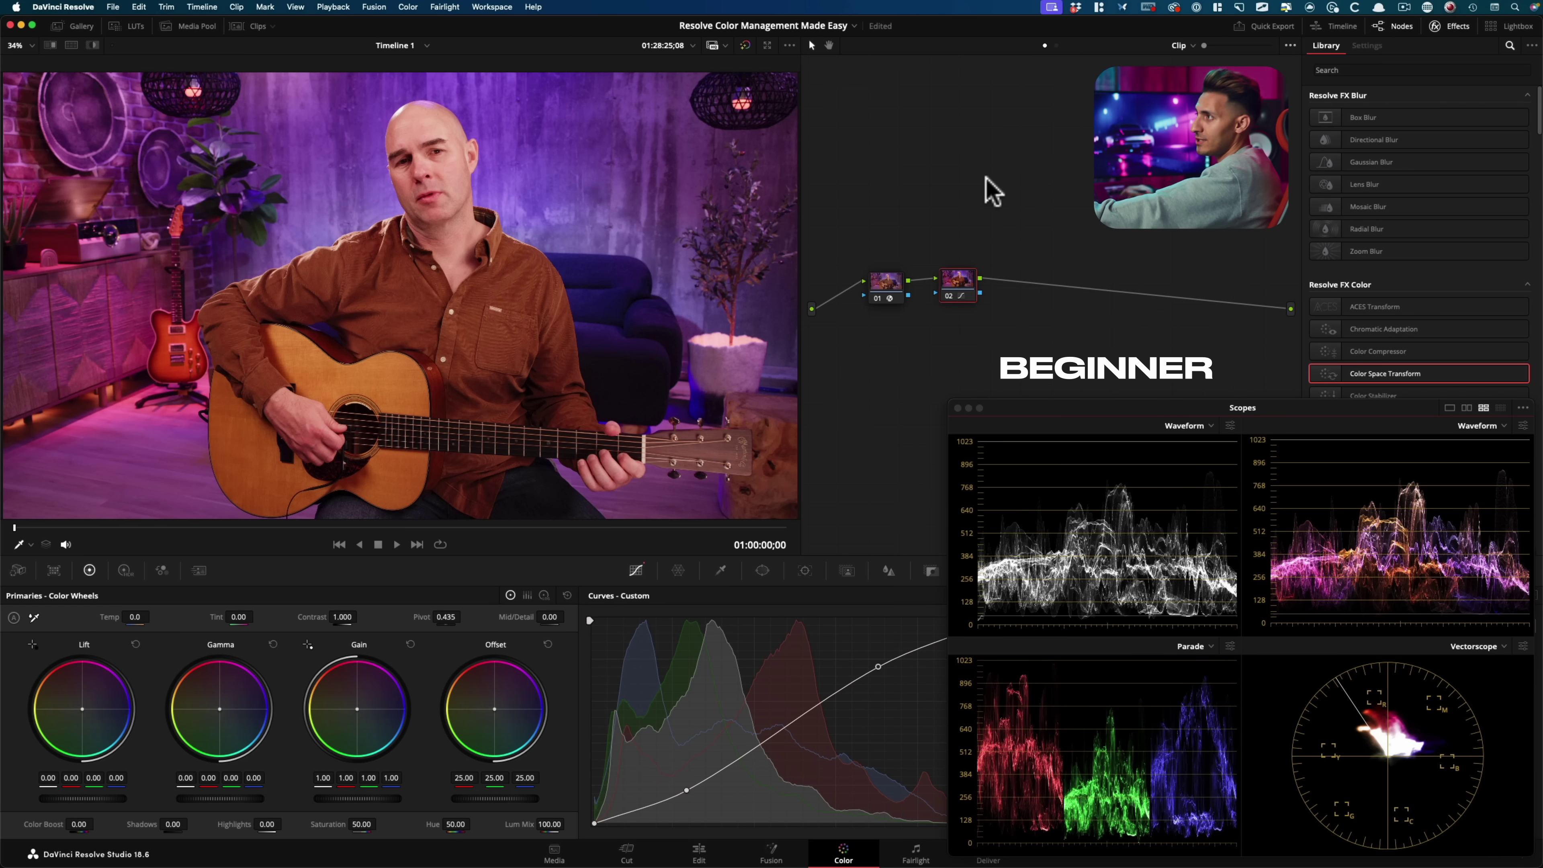
key("super+b")
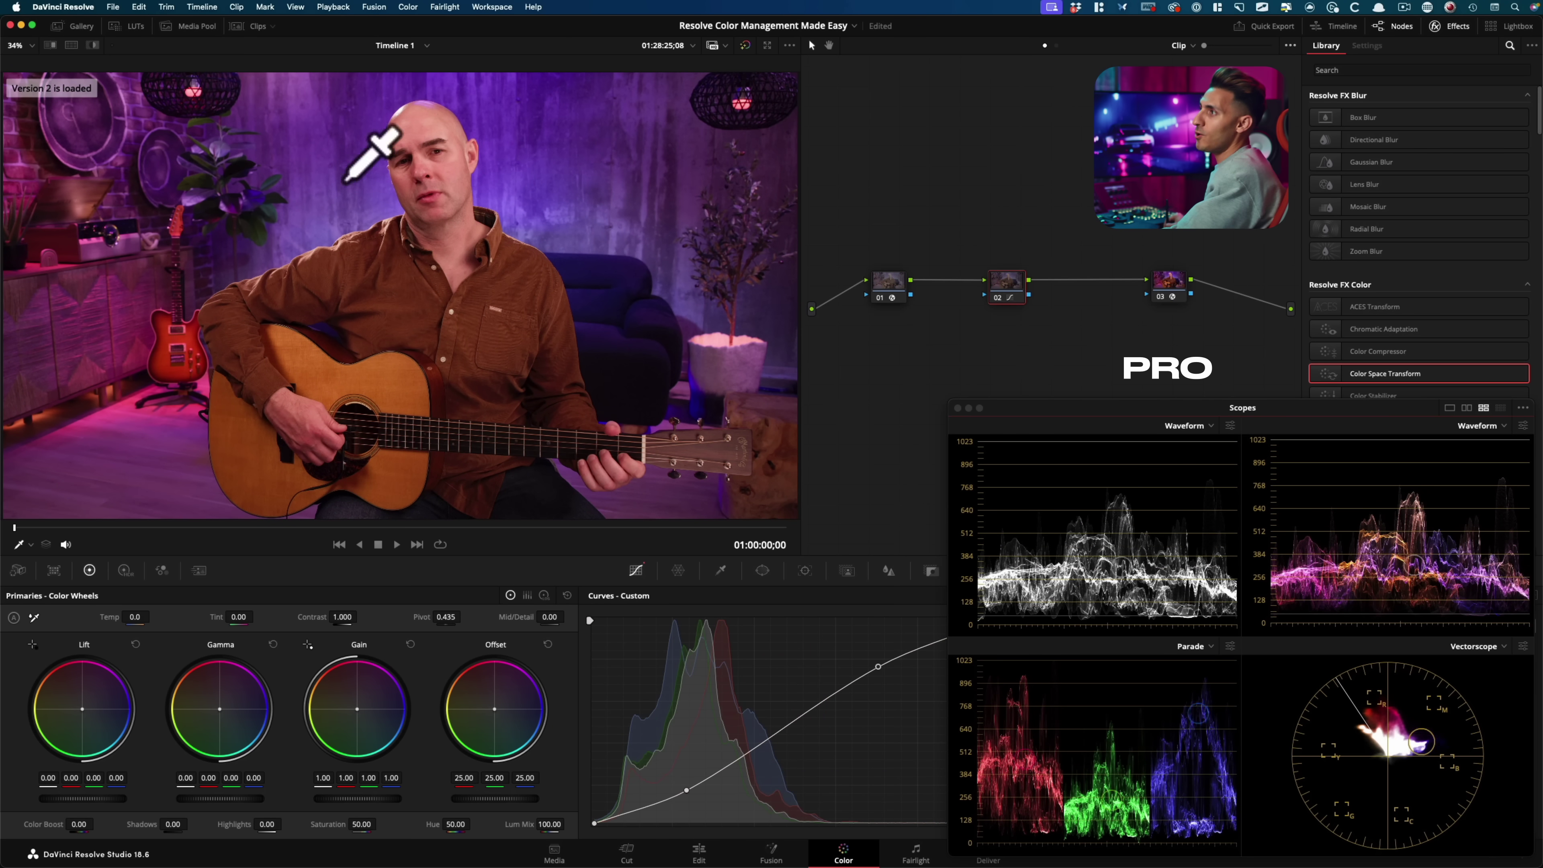
Wipe the current grade against a gallery still in the enlarged viewer, with the gallery and effects library hidden
left_click(60, 27)
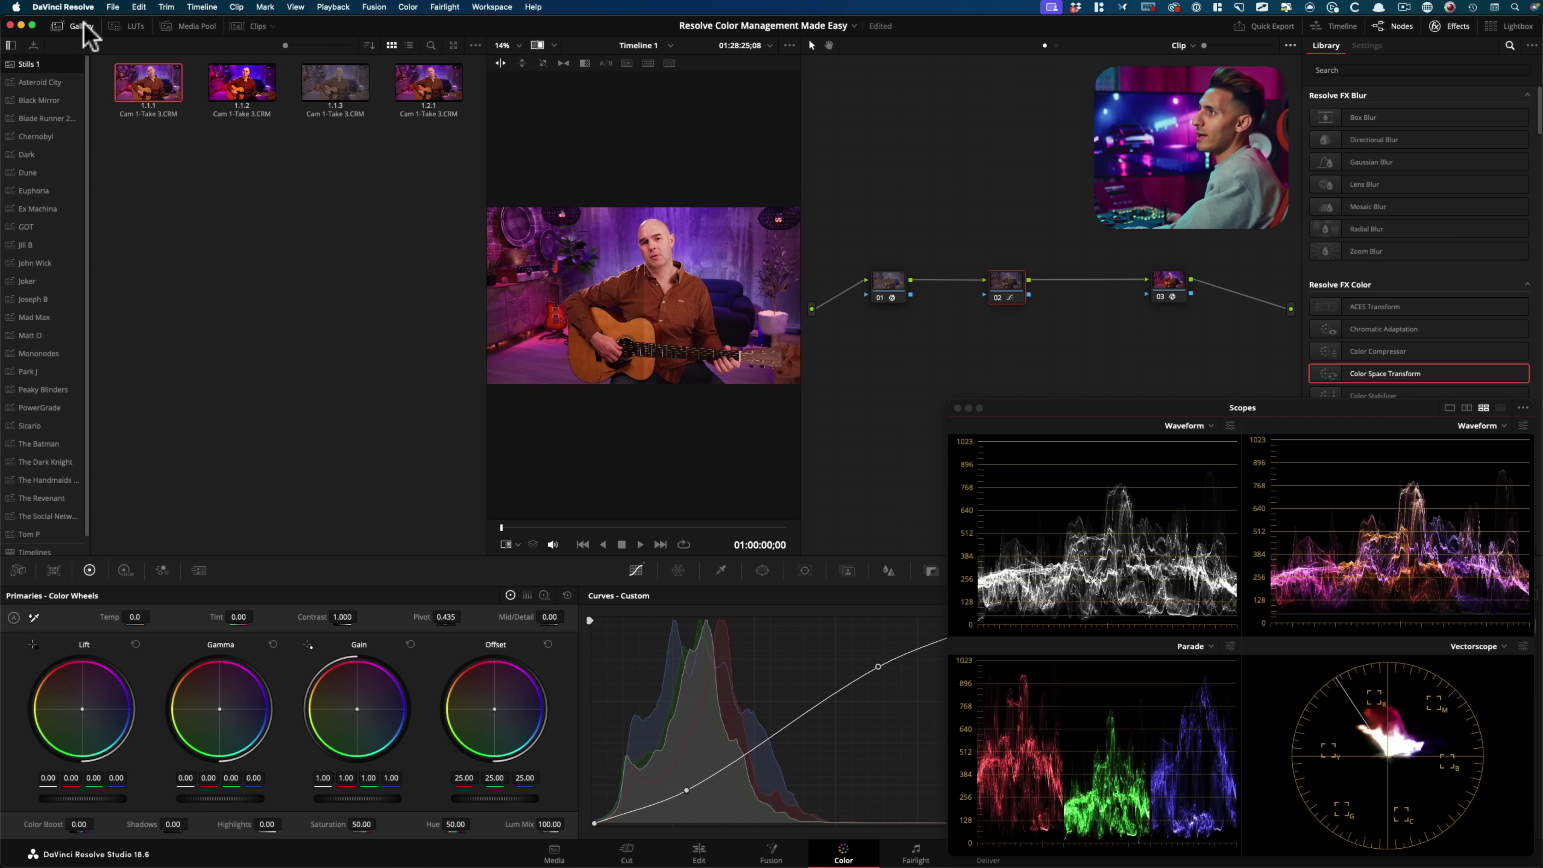
left_click(79, 26)
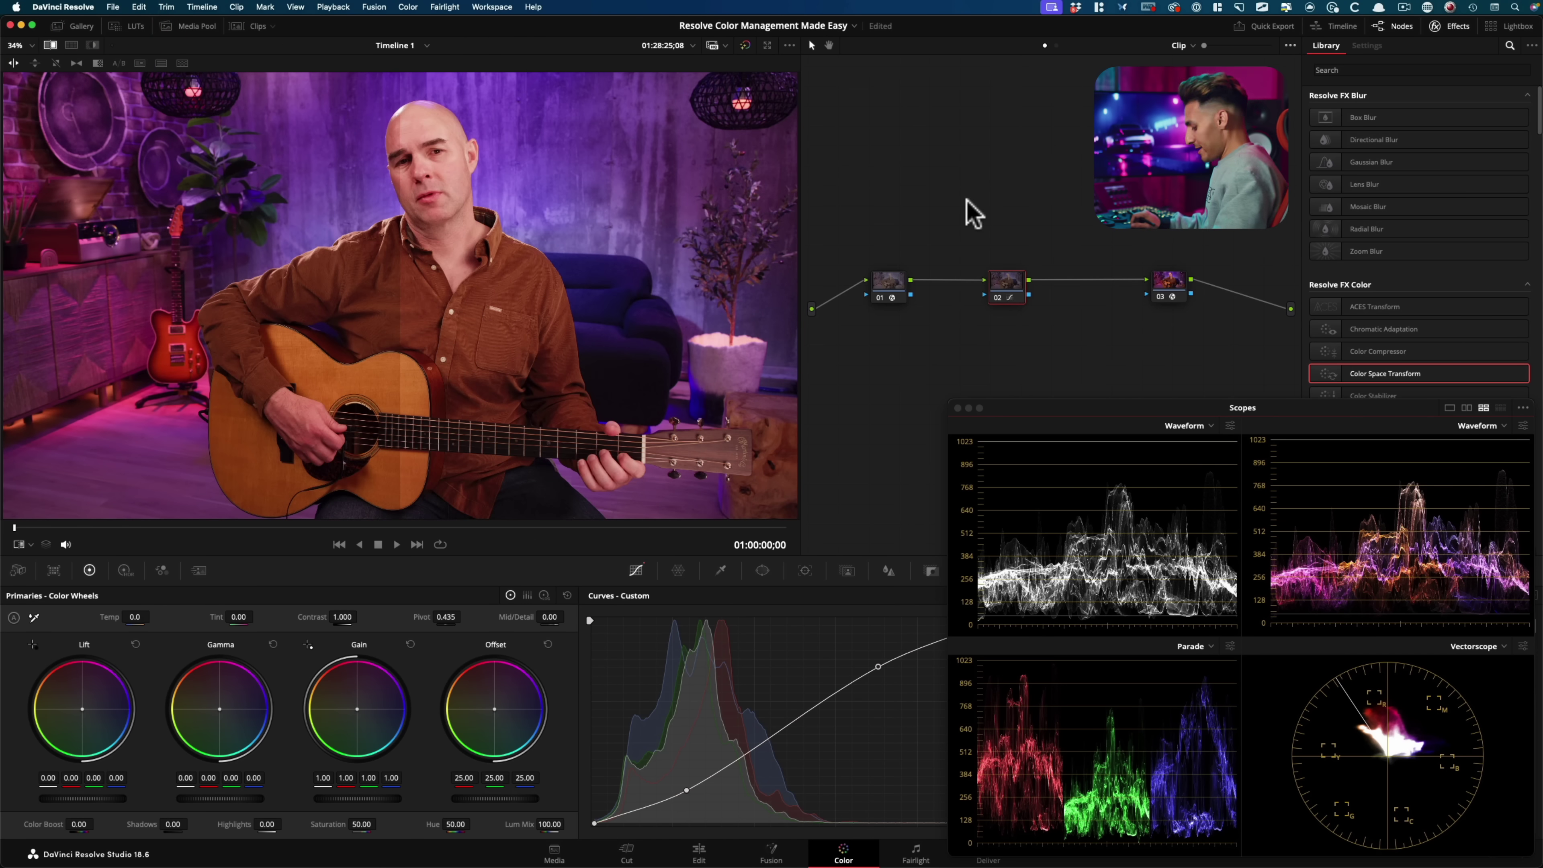
key("ctrl+shift+f")
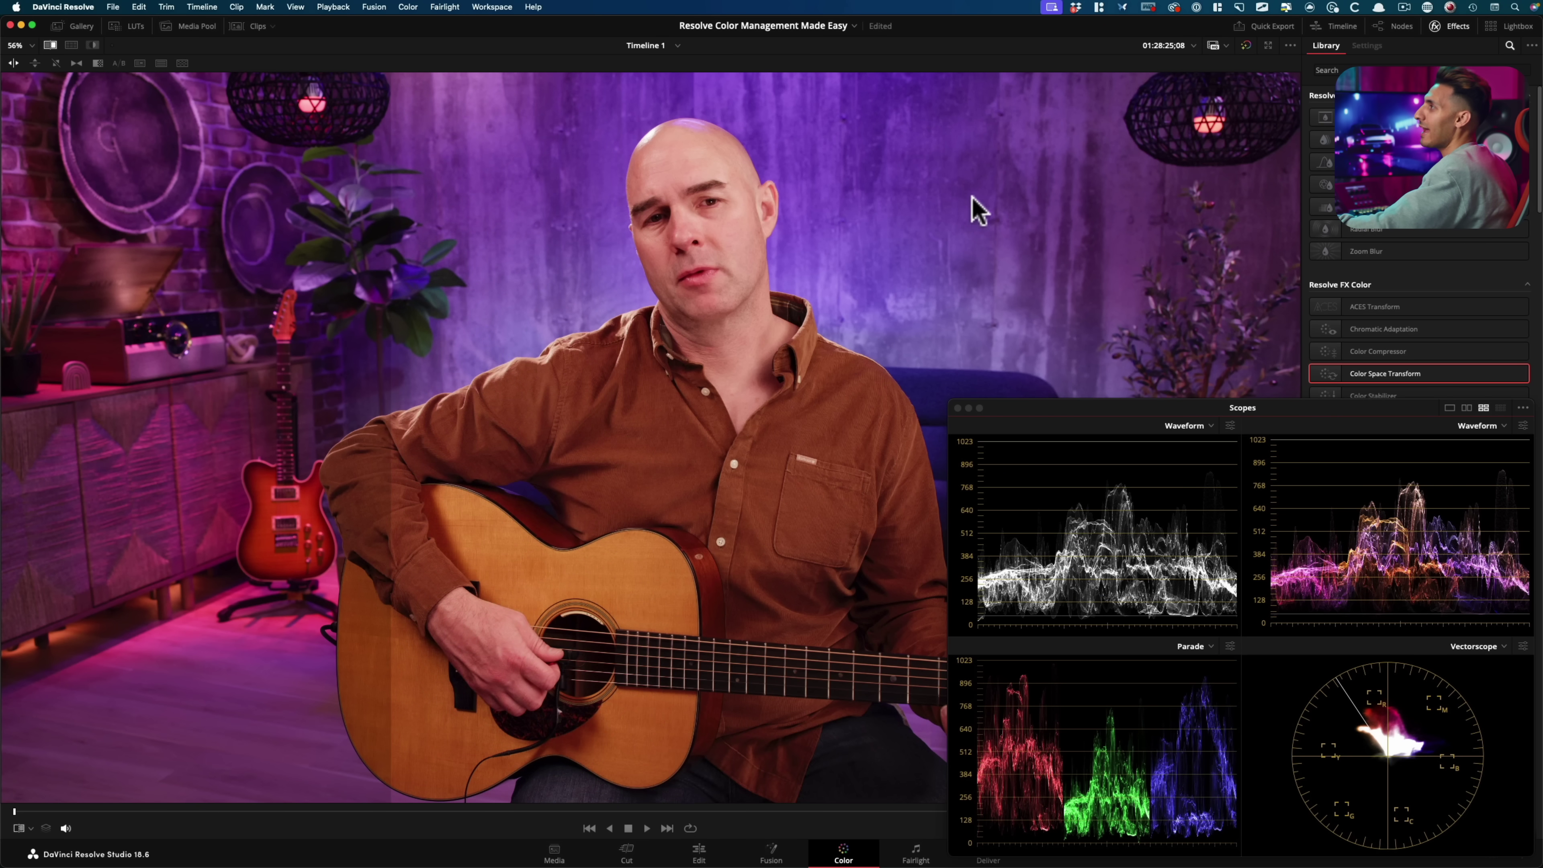
left_click(1460, 27)
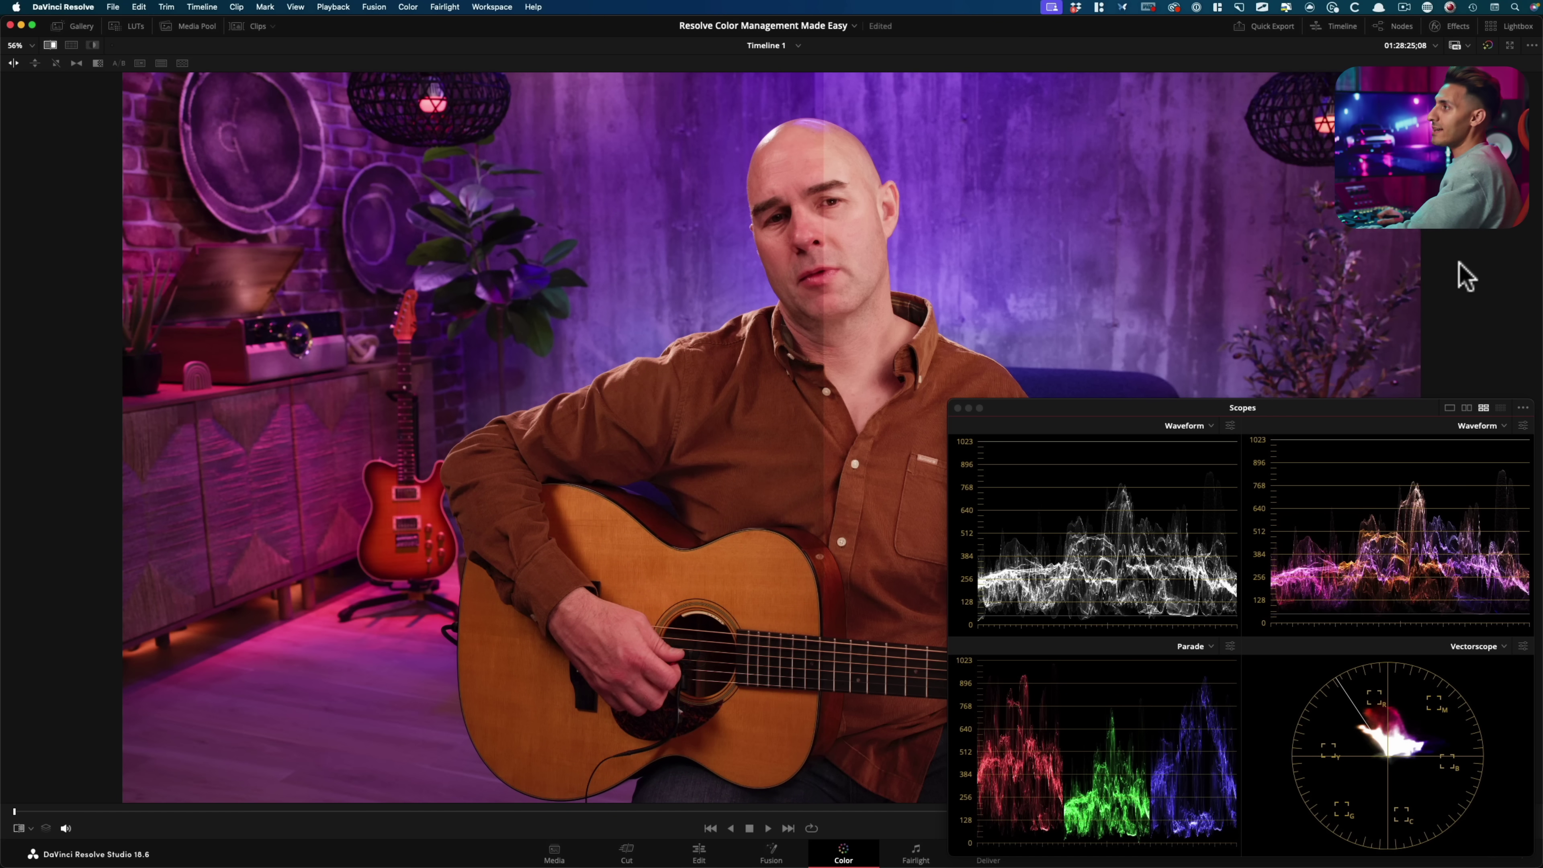
Toggle the still wipe and the enlarged viewer to compare the two grades on the guitarist's face and shirt
key("super+w")
key("alt+f")
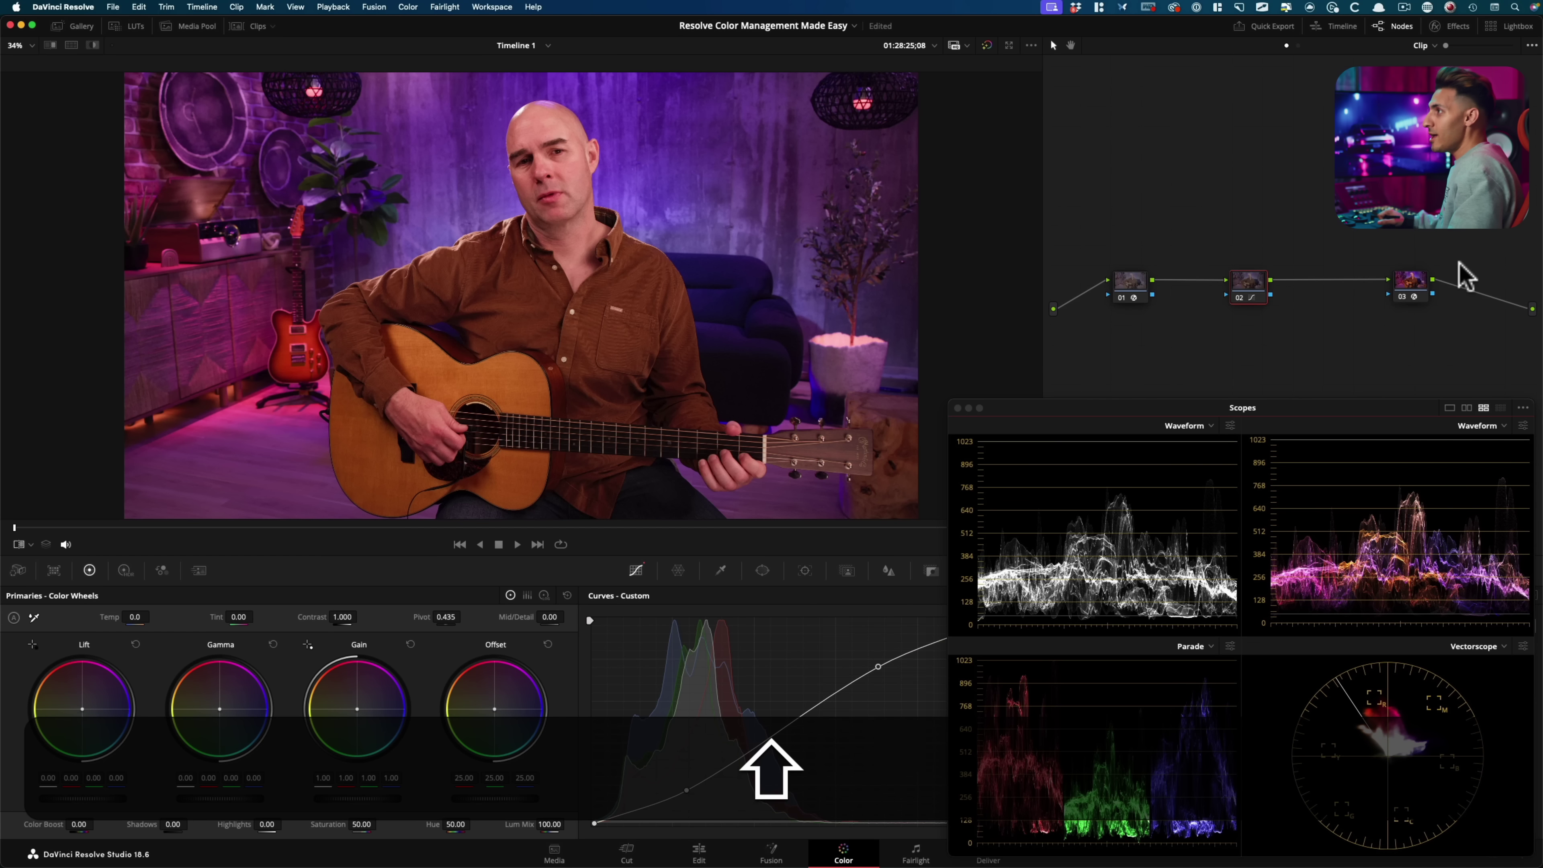
key("alt+f")
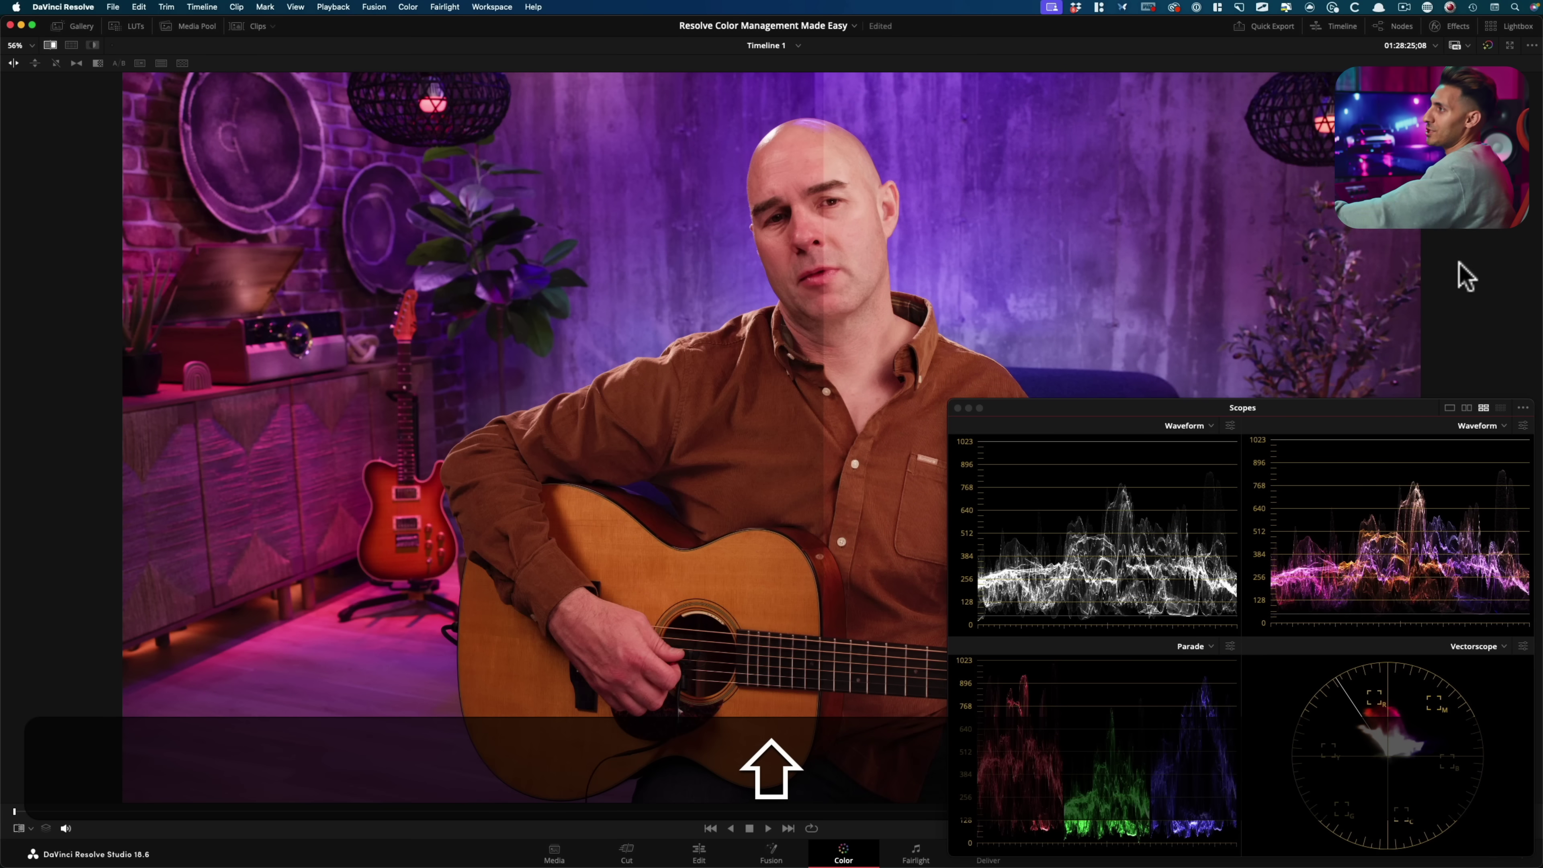
key("super+w")
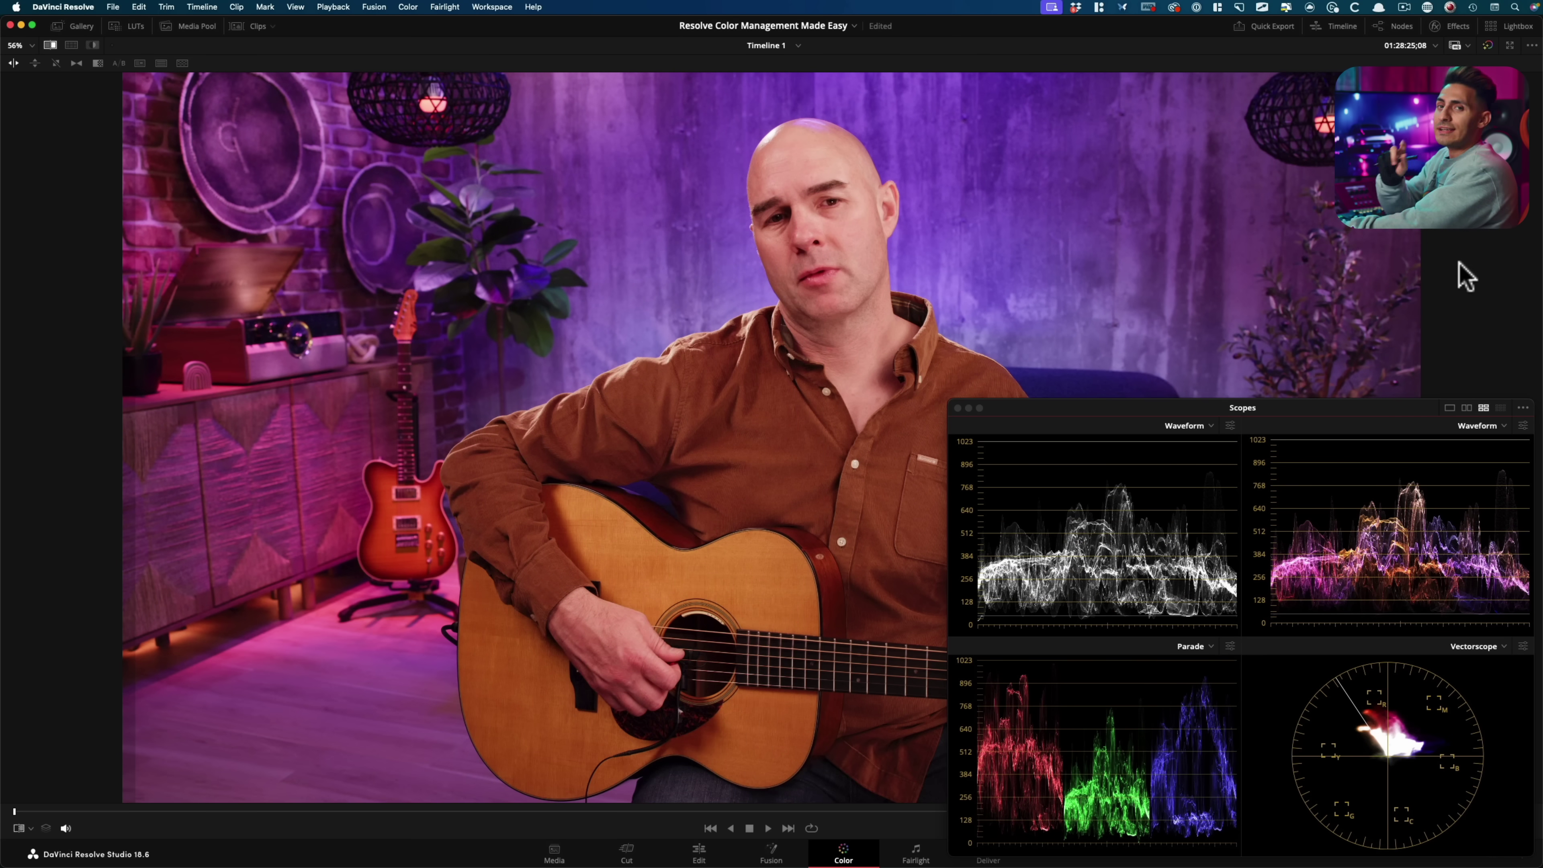